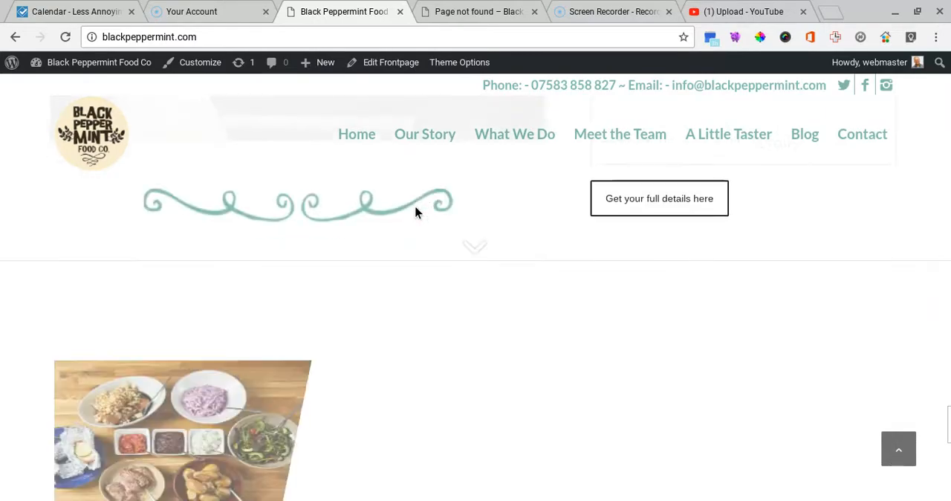
Step: Examine the live homepage's contact form section, food photo gallery and menu download section
scroll(416, 211, "up", 10)
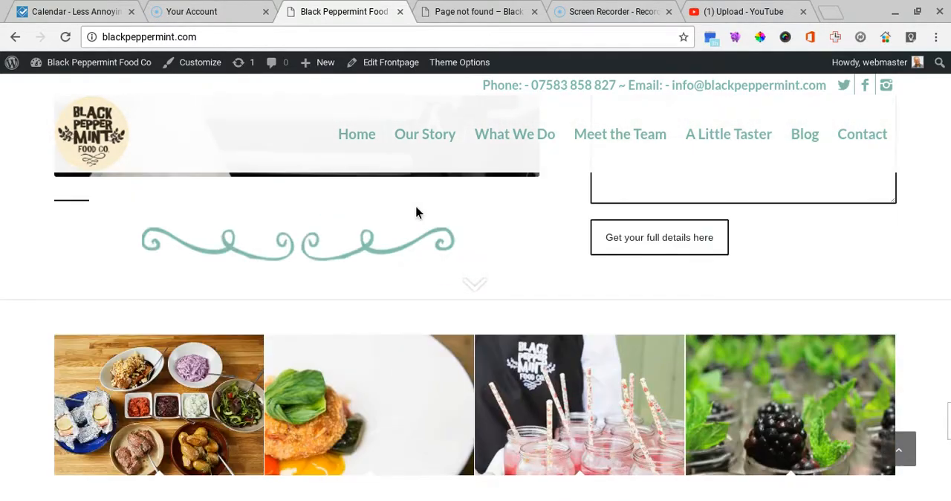
scroll(418, 213, "up", 5)
scroll(418, 208, "down", 3)
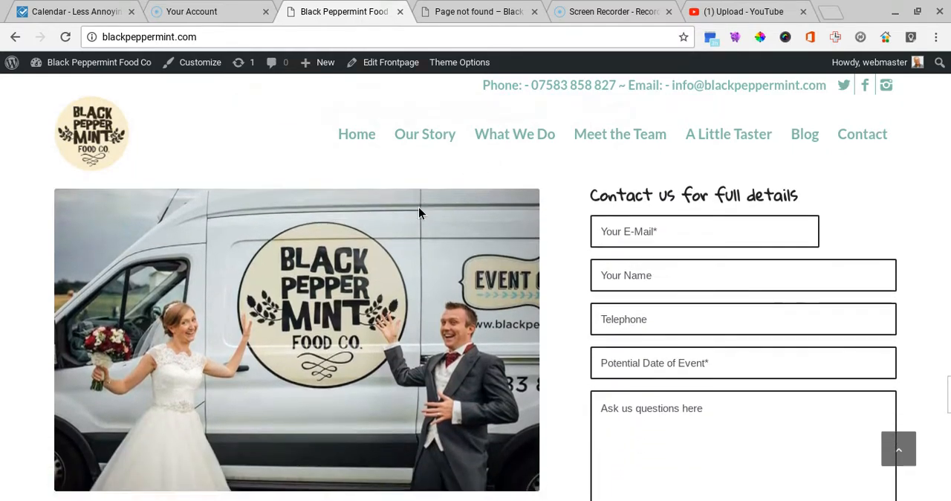
scroll(418, 213, "down", 4)
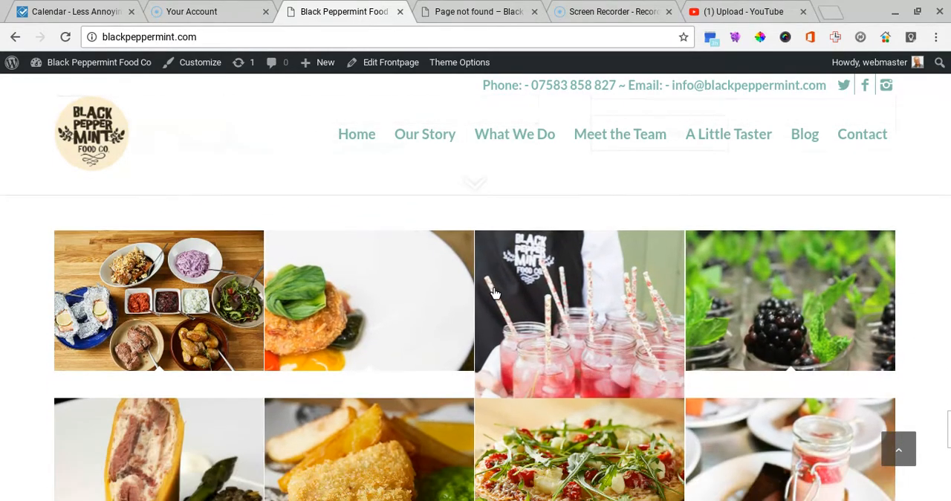
scroll(684, 325, "down", 3)
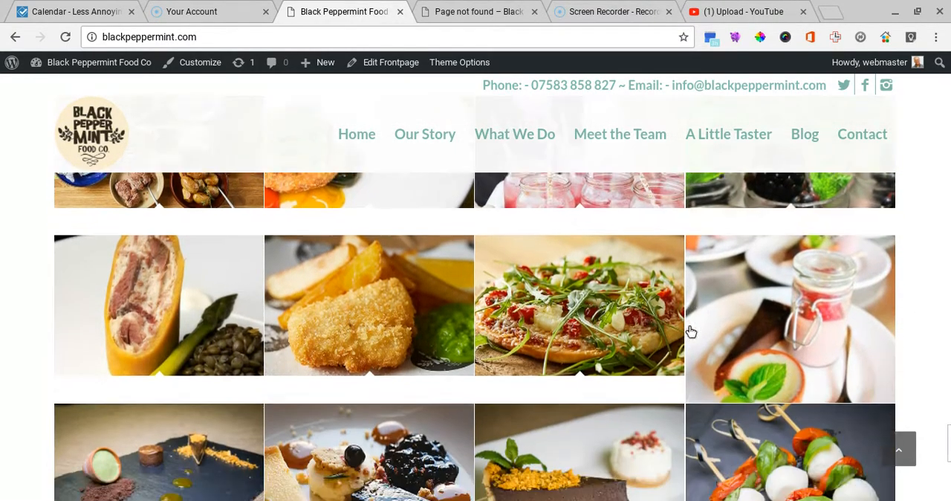
scroll(692, 332, "down", 1)
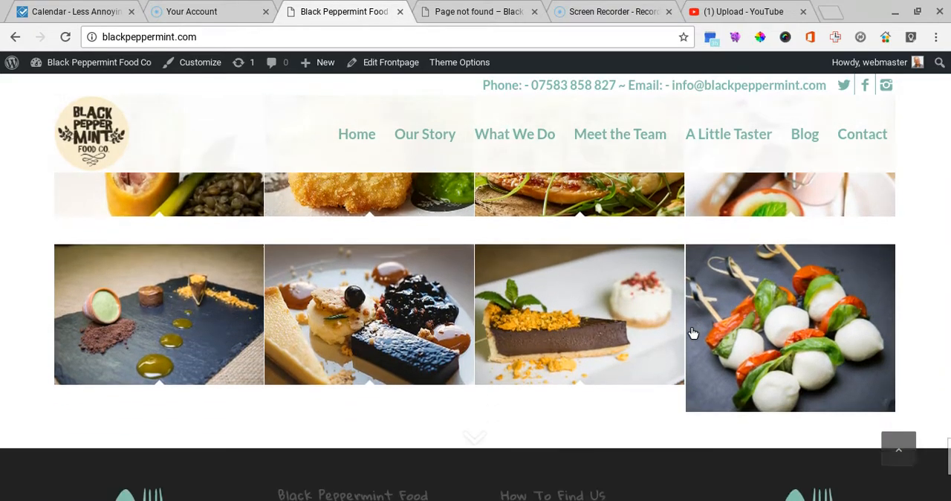
scroll(692, 332, "down", 1)
scroll(692, 333, "up", 8)
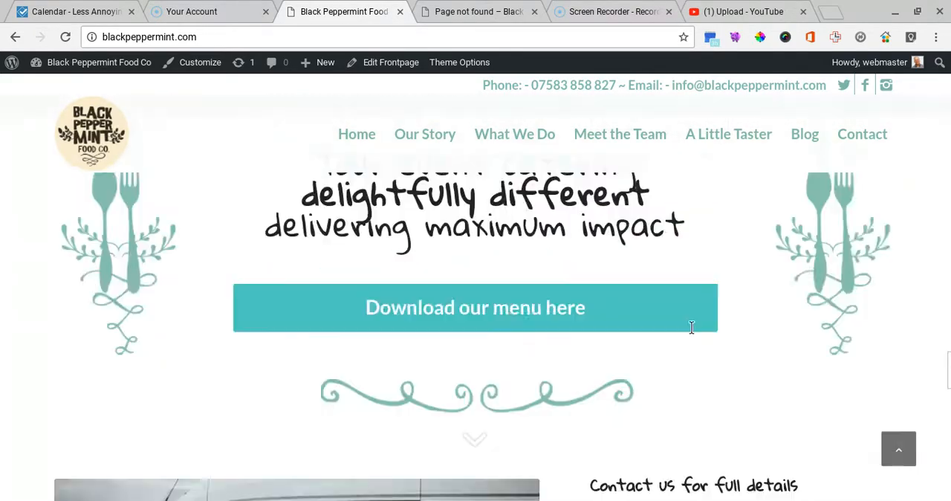
scroll(691, 332, "up", 10)
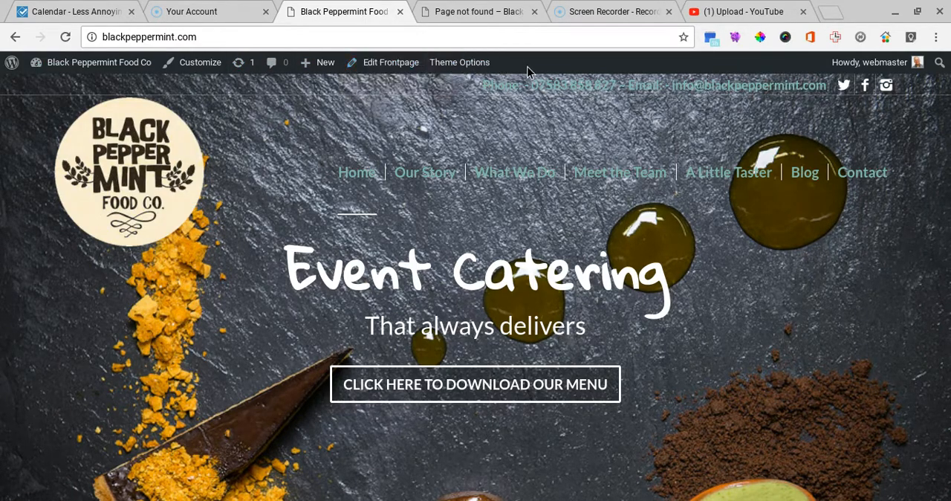
Step: Open the front page for editing and go through its layout down to the contact form section
left_click(384, 65)
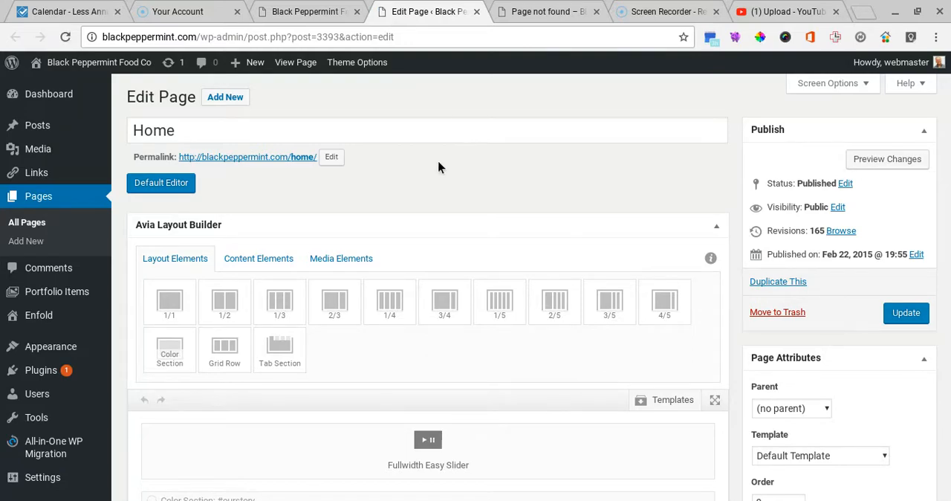
scroll(438, 167, "down", 4)
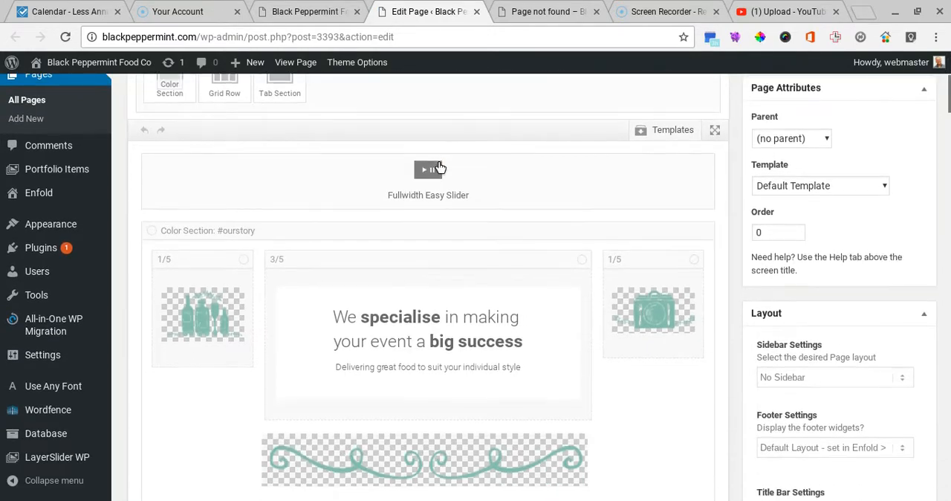
scroll(438, 167, "down", 10)
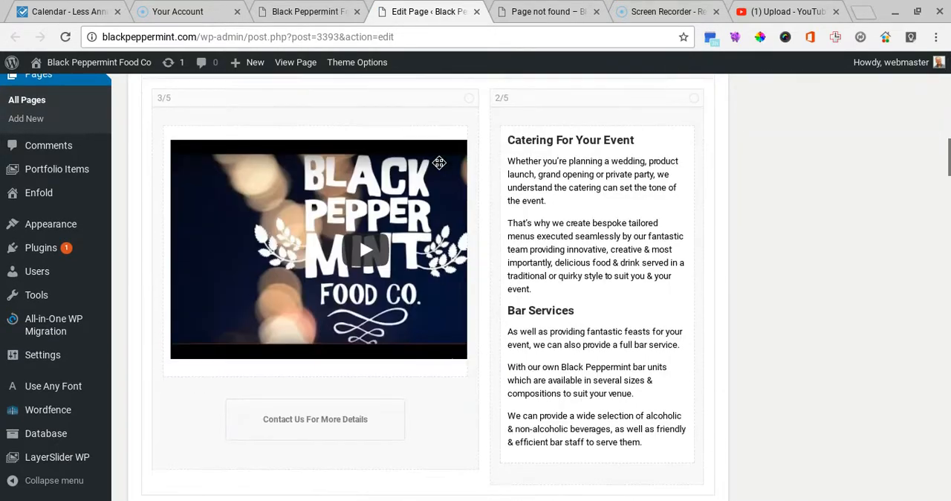
scroll(439, 162, "down", 7)
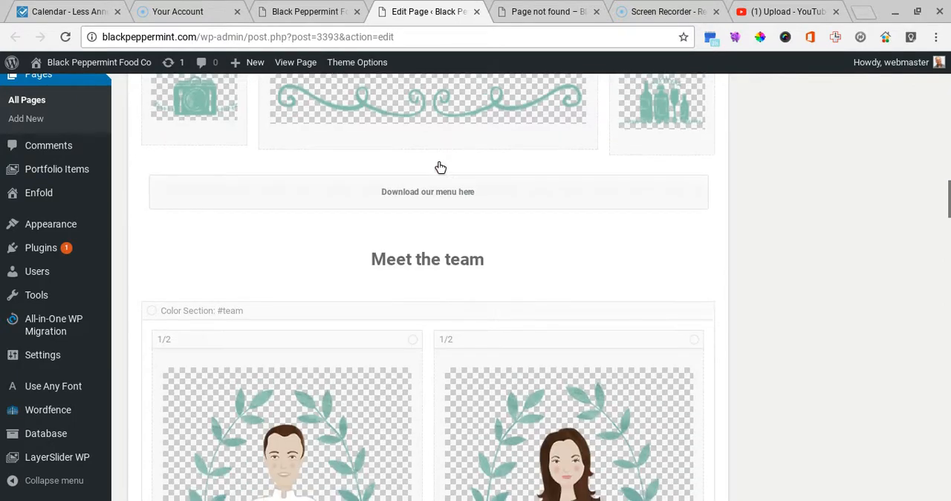
scroll(439, 167, "down", 9)
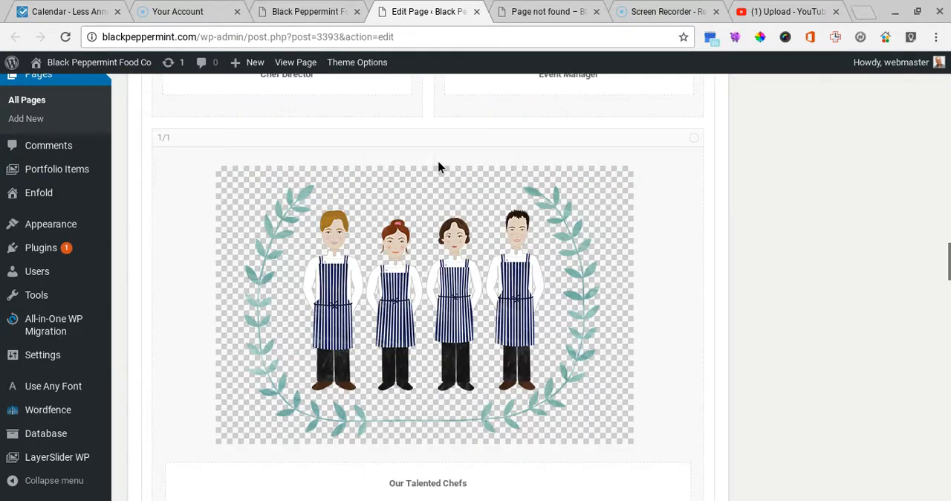
scroll(438, 167, "down", 8)
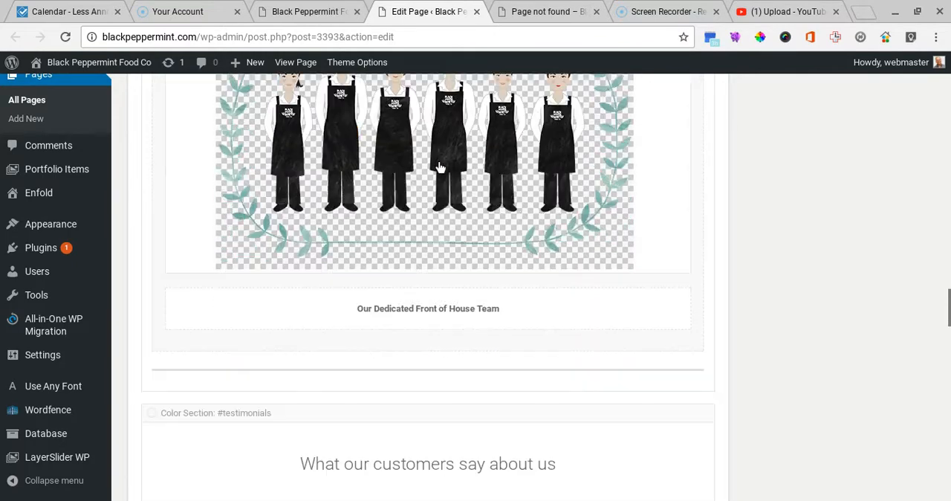
scroll(440, 167, "down", 6)
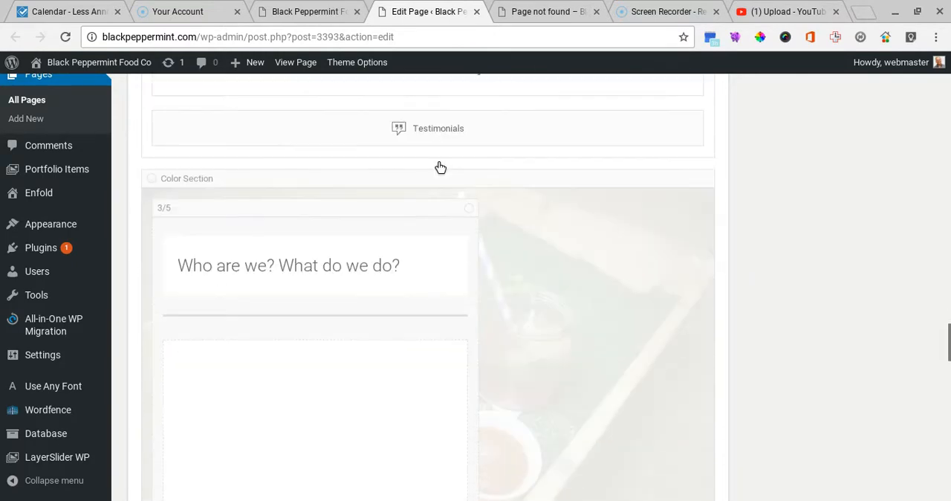
scroll(439, 167, "down", 7)
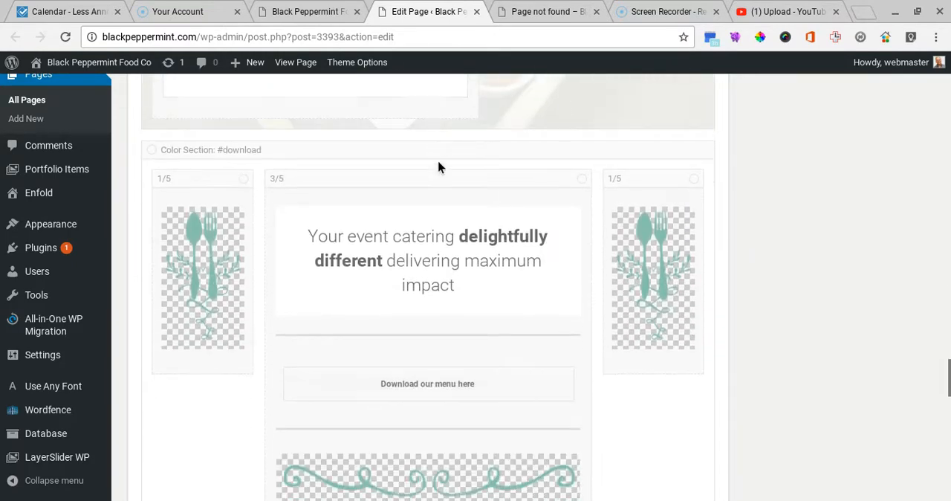
scroll(438, 167, "down", 7)
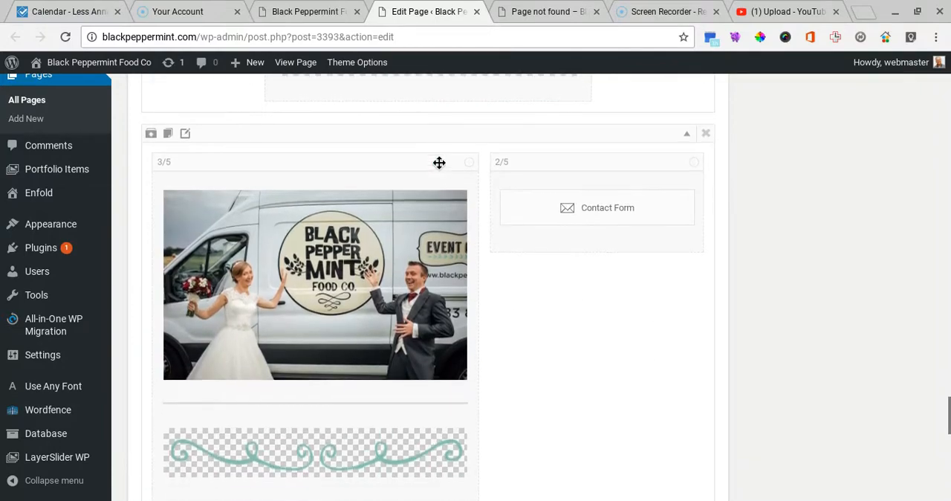
scroll(704, 232, "down", 1)
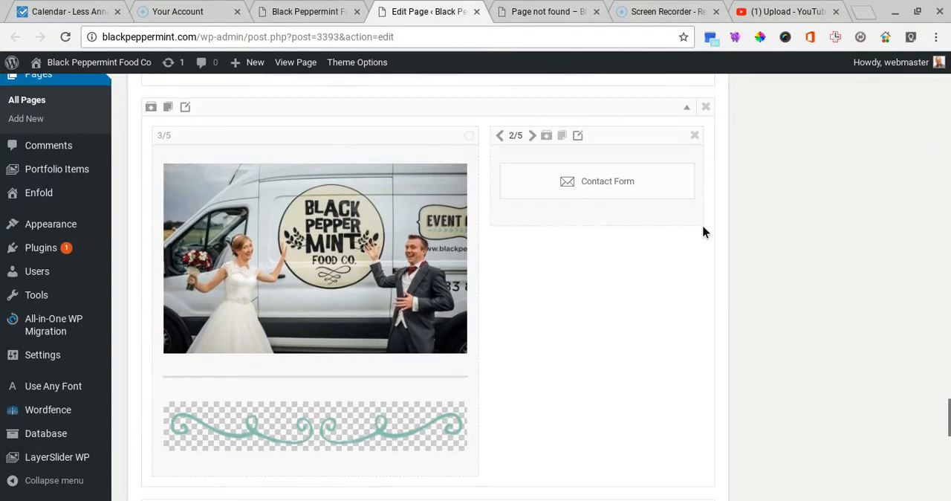
scroll(703, 231, "up", 2)
scroll(675, 253, "down", 1)
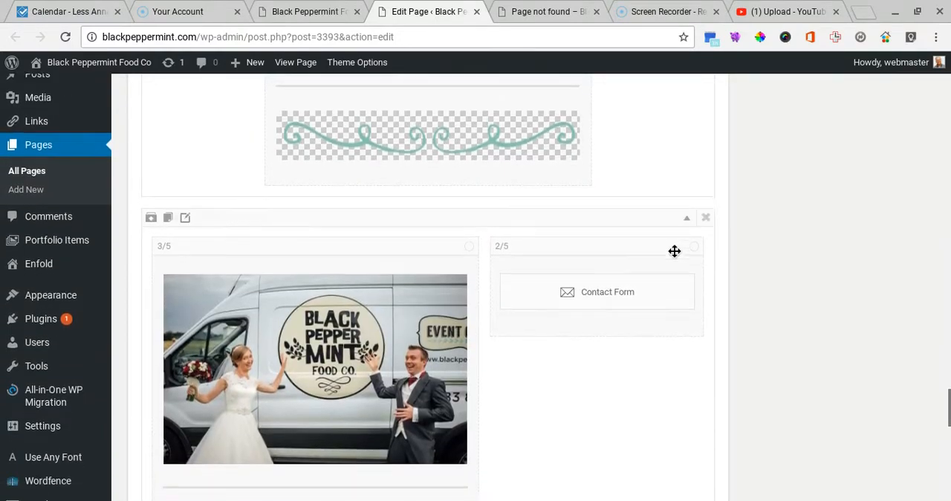
Step: Open the Contact Form element, review its recipient, title and field settings, and save it
left_click(613, 275)
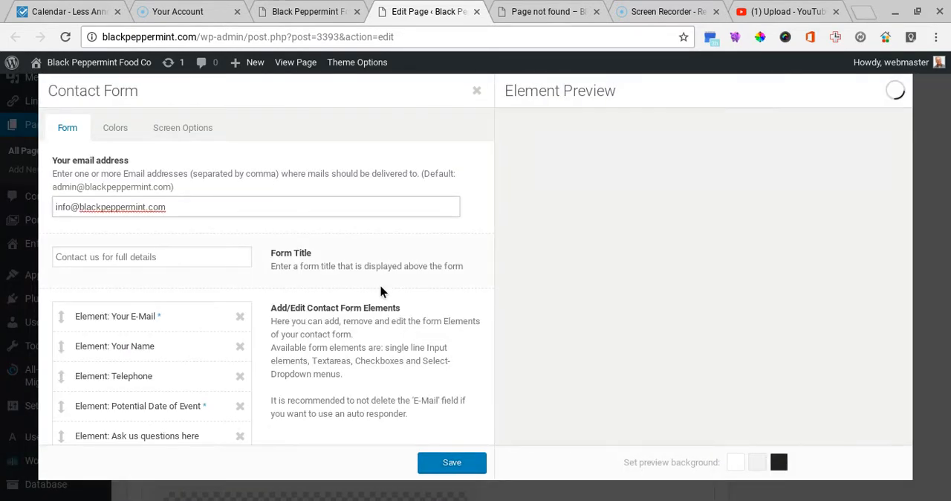
scroll(386, 291, "down", 1)
scroll(388, 285, "down", 1)
scroll(387, 289, "up", 3)
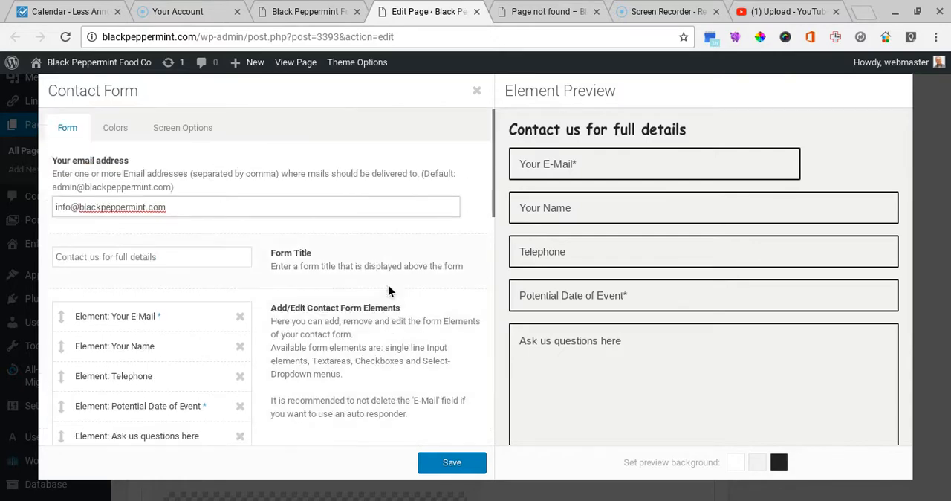
left_click(450, 455)
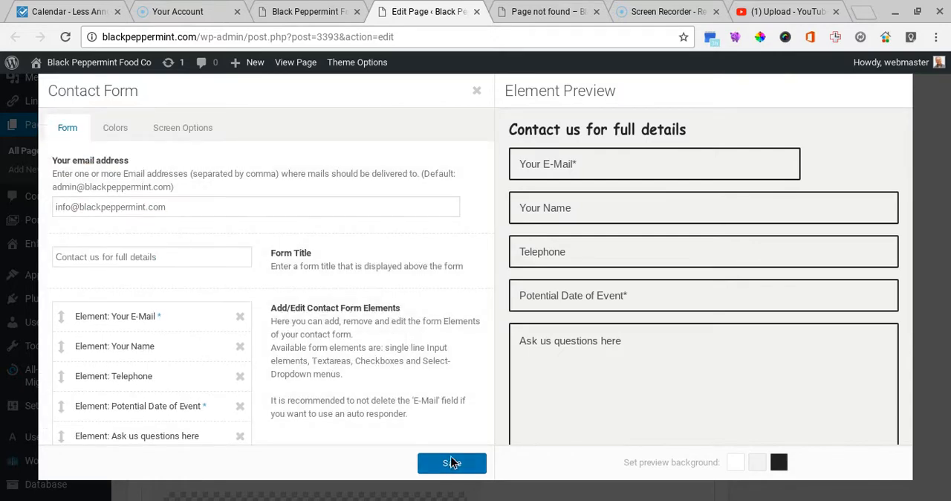
Step: Open the Masonry Gallery element's settings and review its images, image number, columns, pagination and size settings
scroll(550, 359, "down", 5)
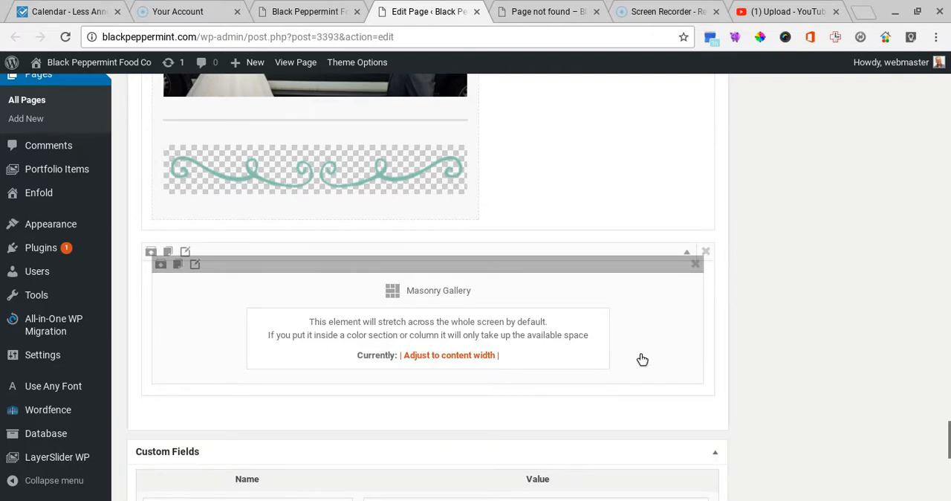
left_click(439, 299)
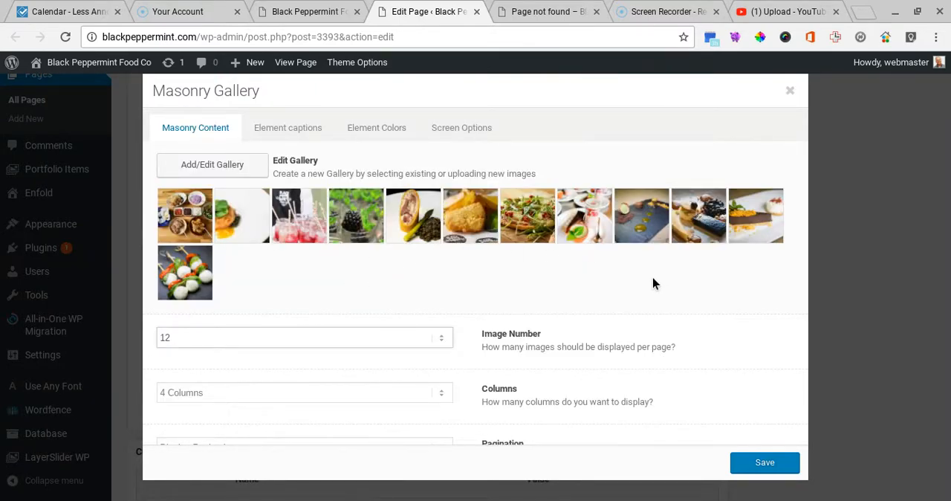
scroll(656, 281, "down", 1)
scroll(659, 281, "down", 3)
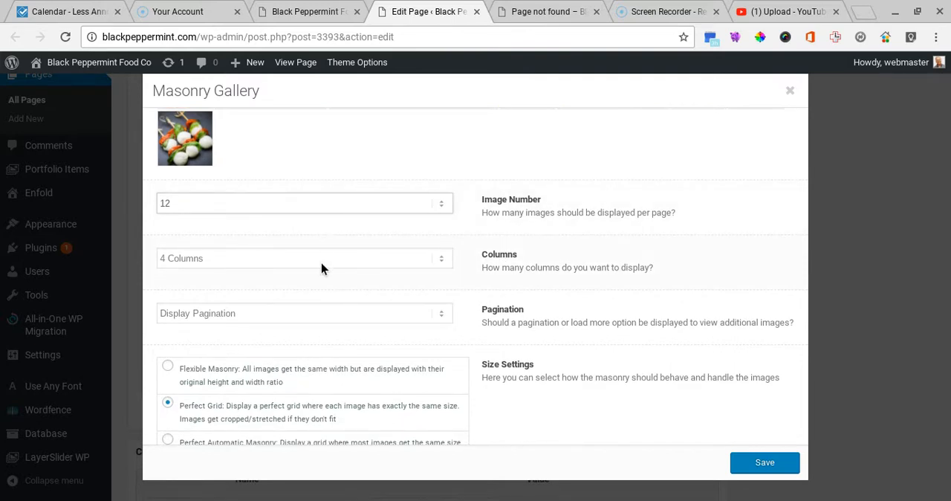
scroll(321, 268, "down", 4)
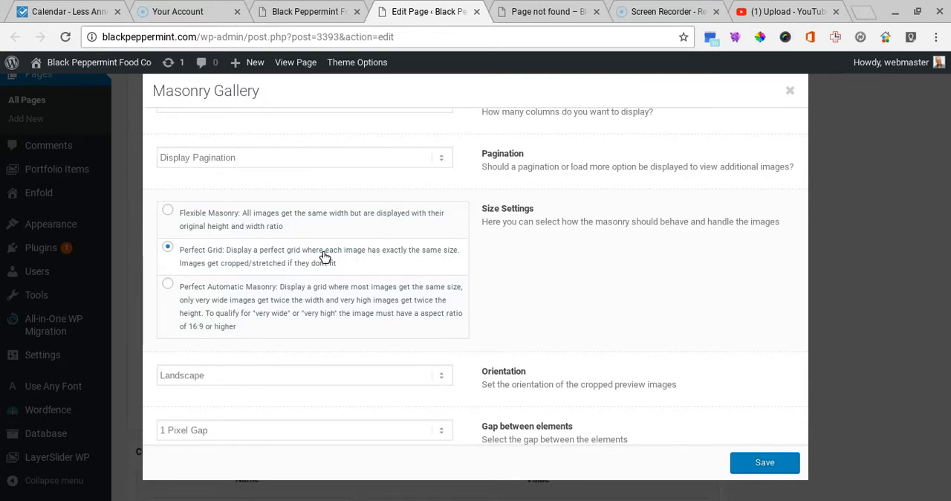
scroll(323, 254, "down", 1)
scroll(325, 257, "down", 1)
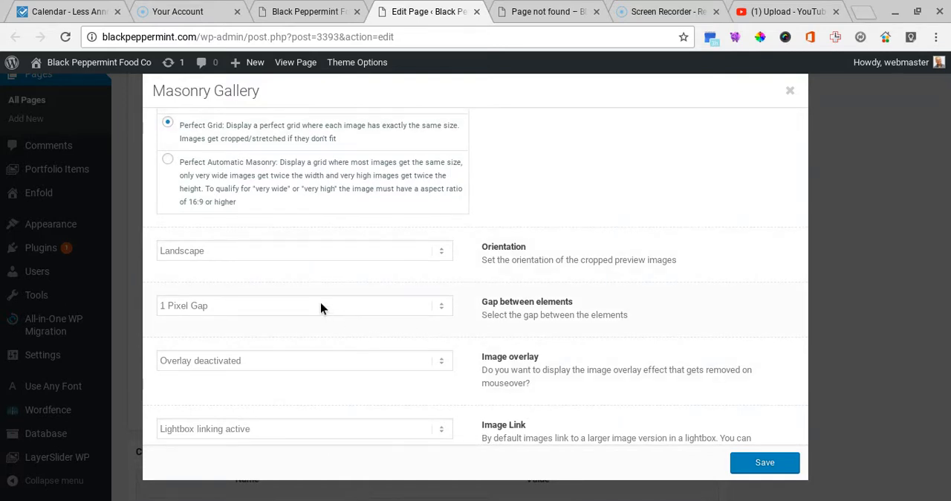
Step: Examine the gallery's options for the gap between elements, image overlay and image link
left_click(406, 310)
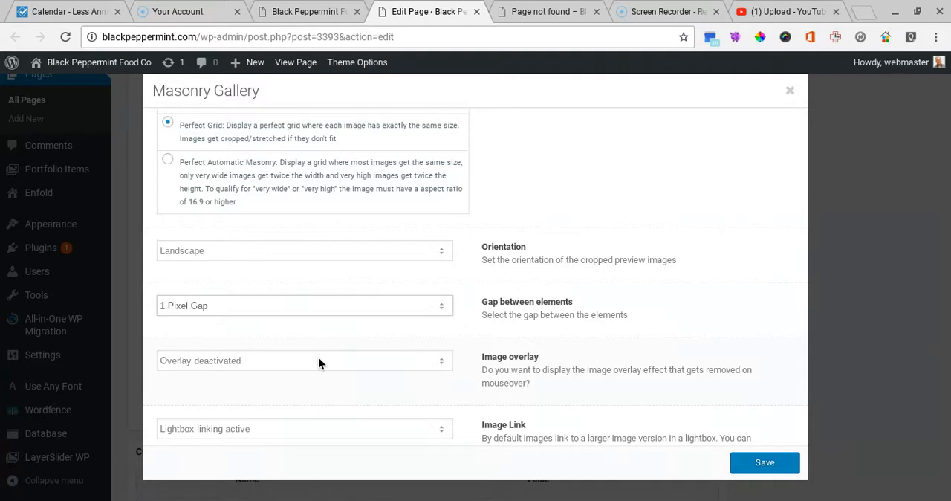
key("Tab")
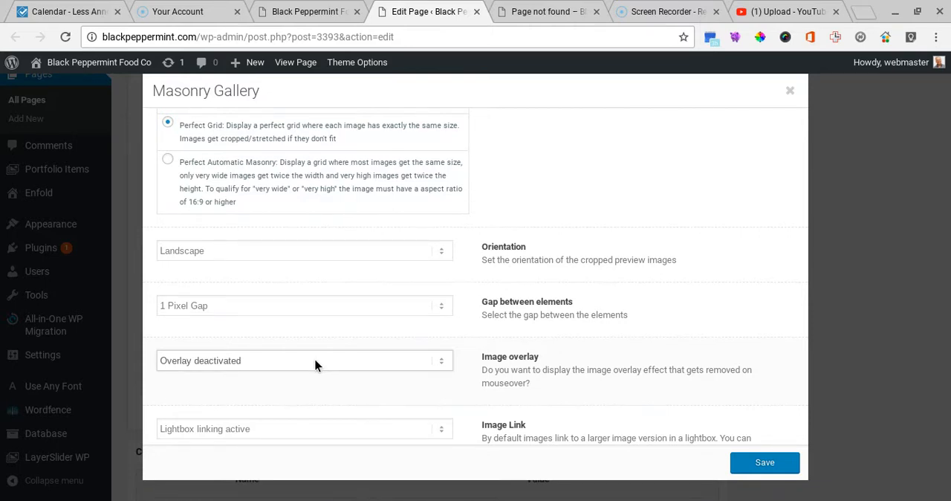
scroll(288, 390, "down", 3)
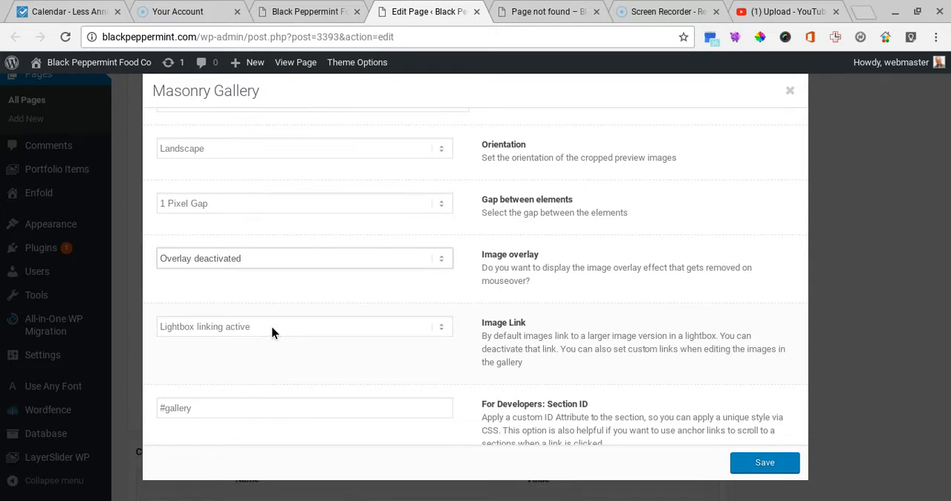
scroll(314, 346, "up", 10)
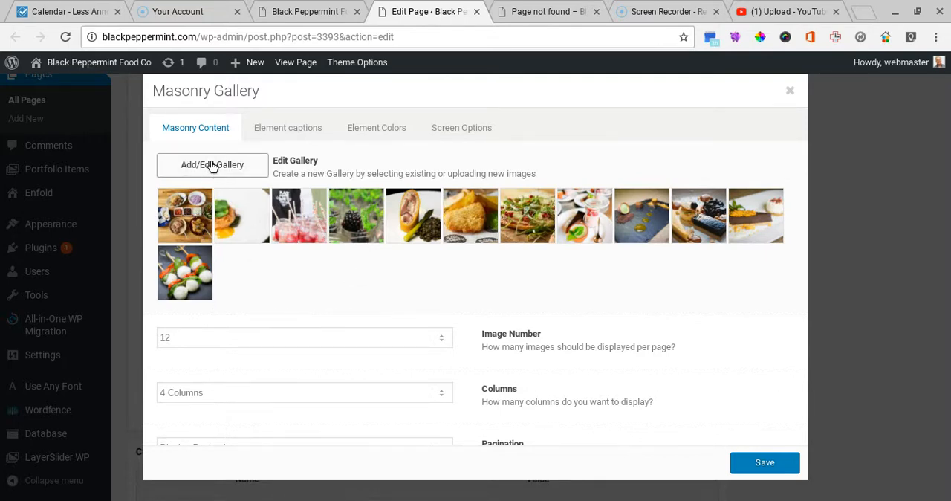
Step: Open the masonry gallery's image set for editing and look through its pictures
left_click(212, 166)
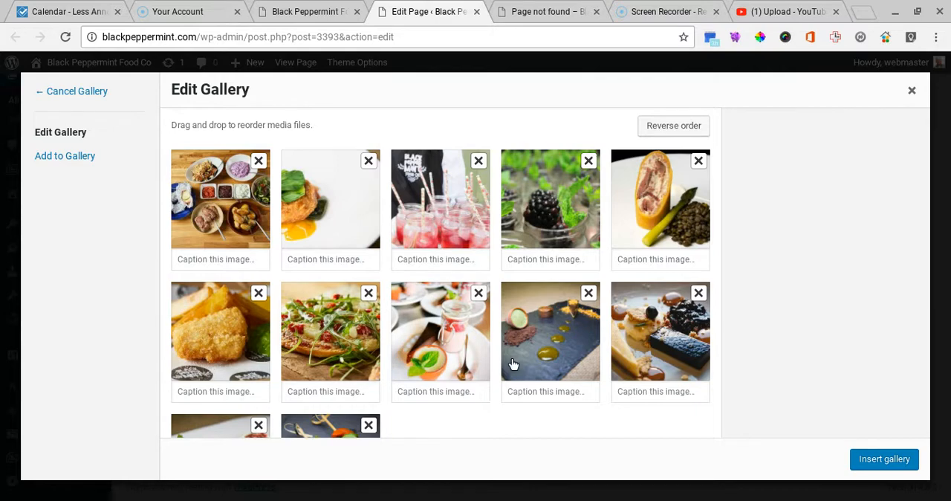
scroll(511, 358, "down", 1)
scroll(508, 360, "up", 1)
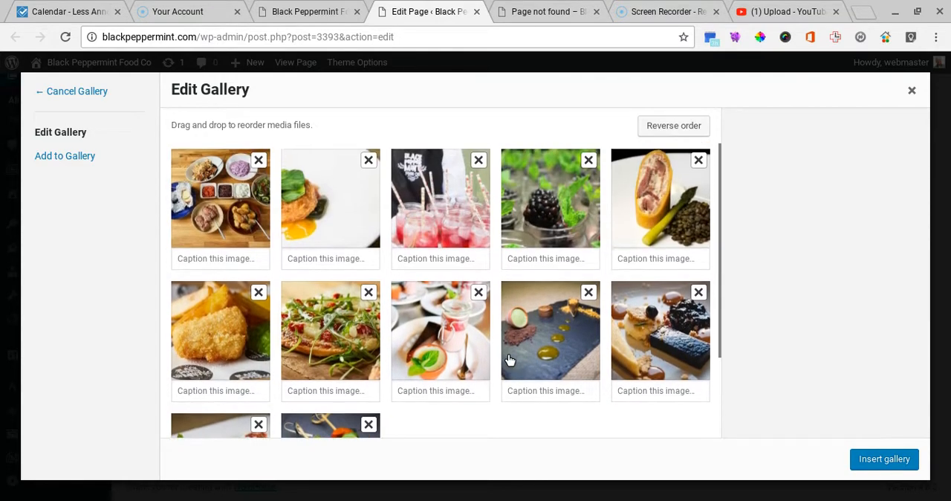
Step: Start adding images to the masonry gallery and browse the pictures in the media library
left_click(67, 160)
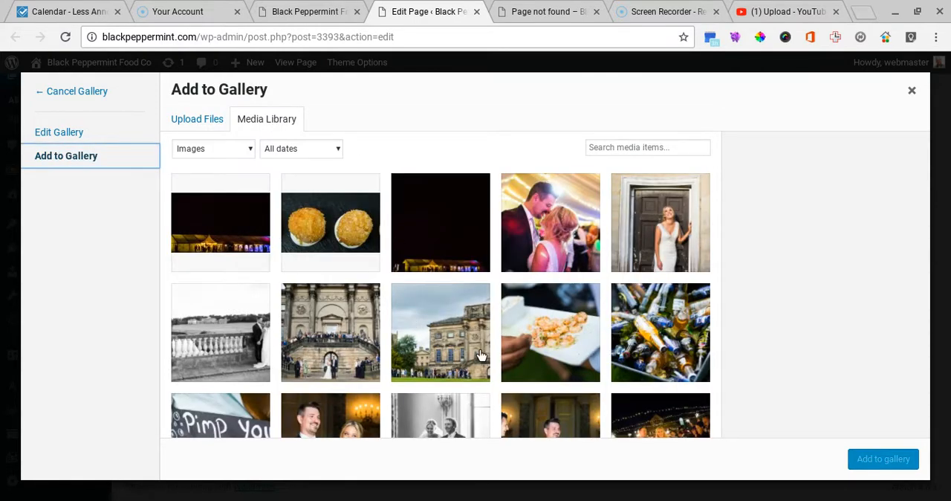
scroll(481, 355, "down", 3)
scroll(481, 355, "down", 3)
scroll(271, 199, "up", 8)
Step: Examine the option for uploading new files from the computer and return to the media library
left_click(191, 121)
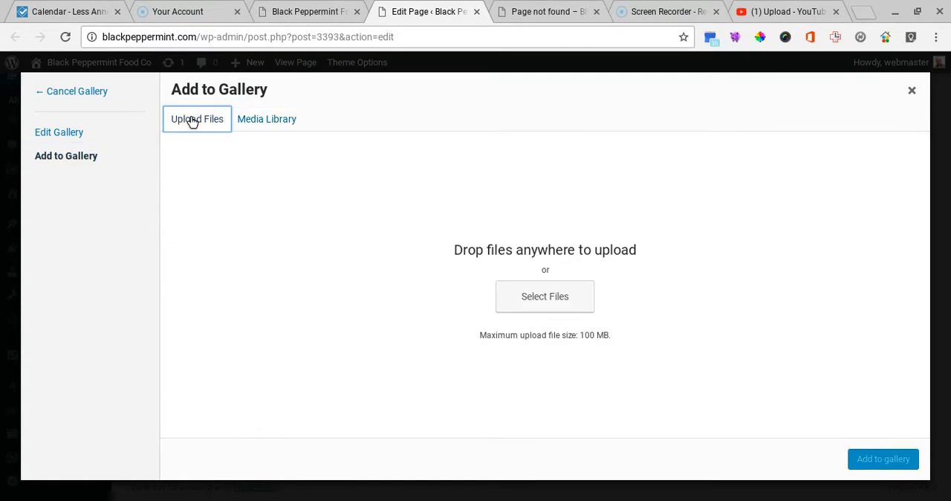
left_click(543, 298)
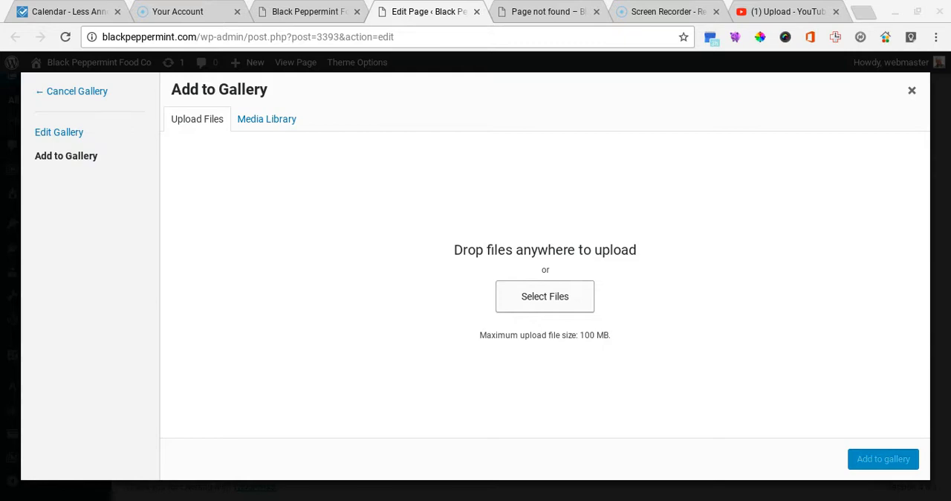
left_click(774, 457)
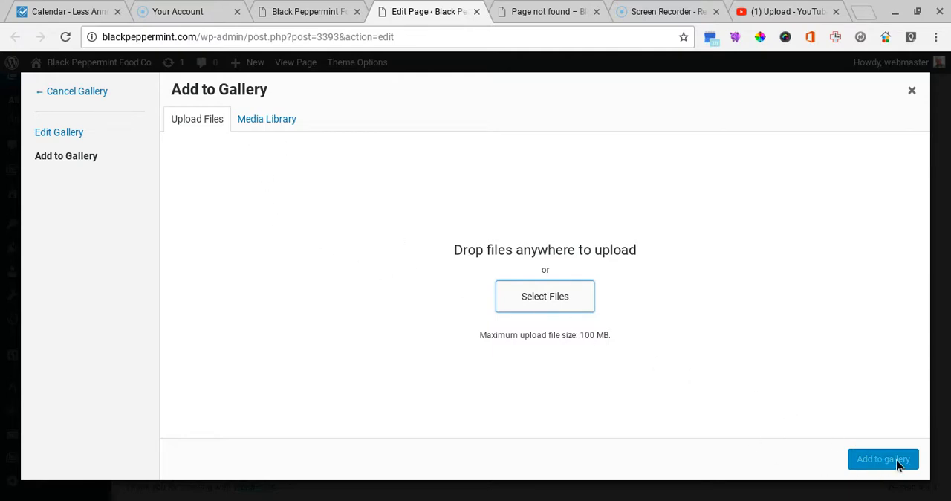
left_click(254, 121)
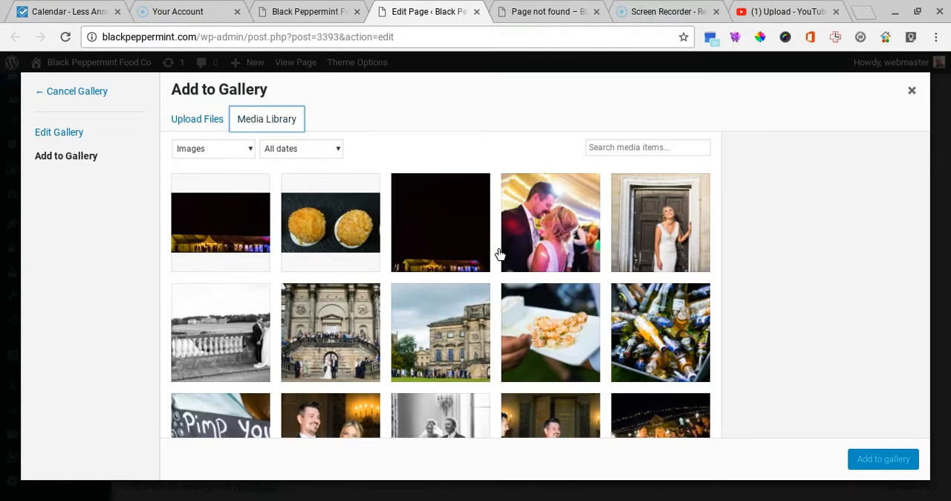
Step: Add the media library images BLOG-POST-1-11.jpg and BPM-43.jpg to the gallery
scroll(499, 254, "down", 6)
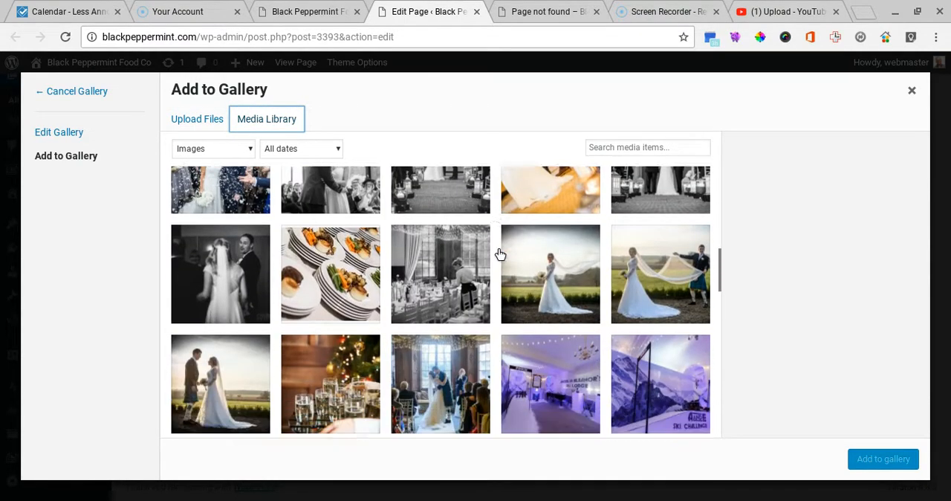
scroll(499, 254, "down", 1)
left_click(324, 222)
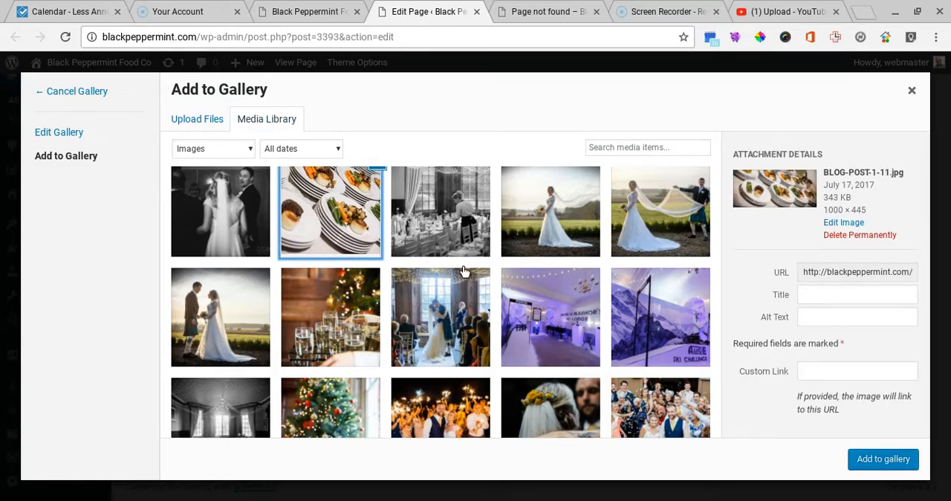
scroll(463, 271, "down", 3)
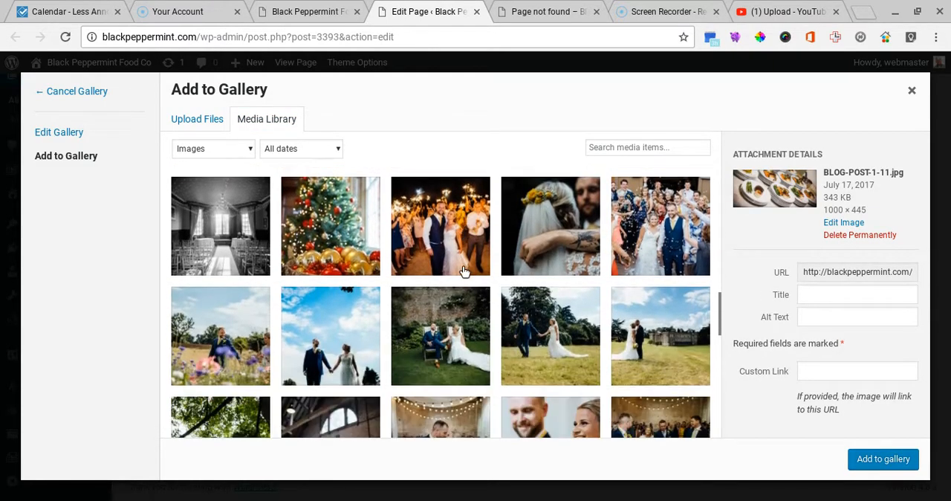
scroll(464, 271, "down", 10)
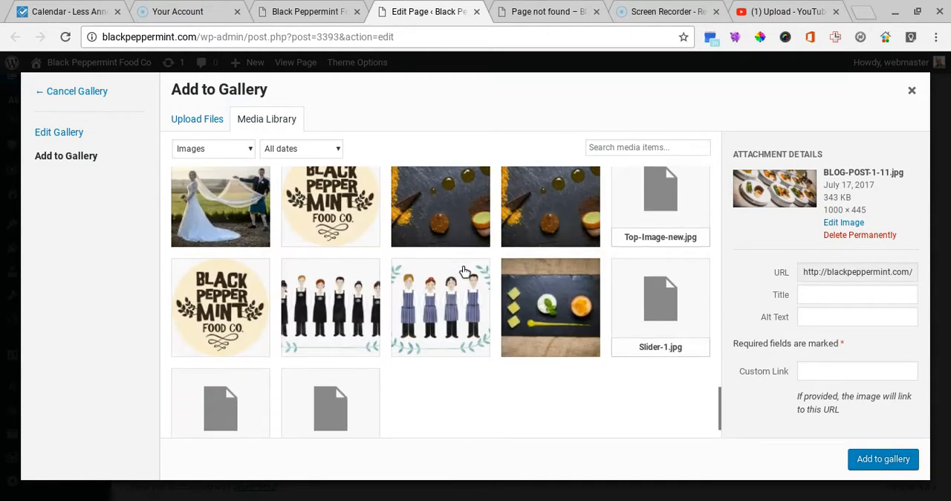
scroll(464, 271, "up", 2)
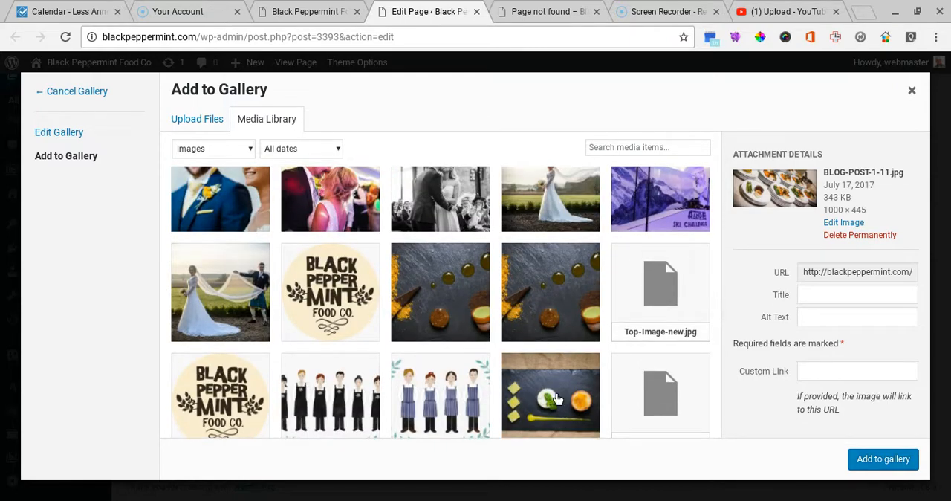
left_click(557, 399)
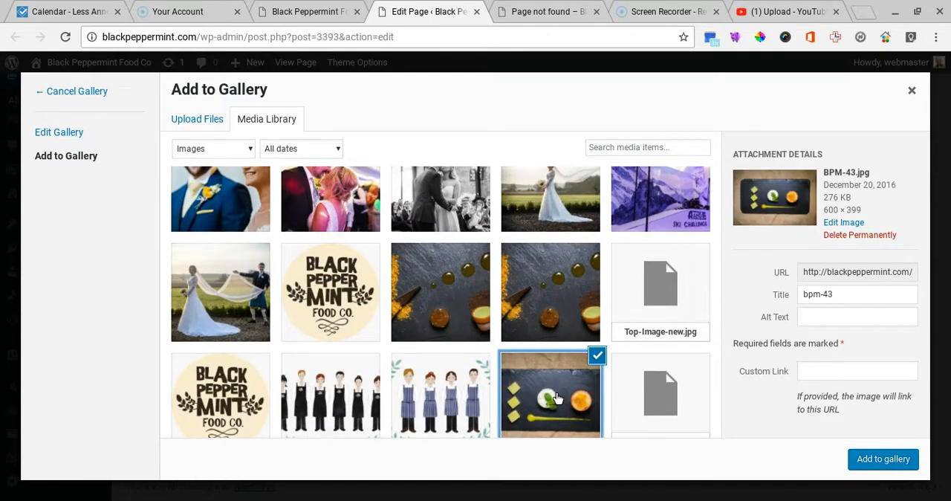
left_click(898, 460)
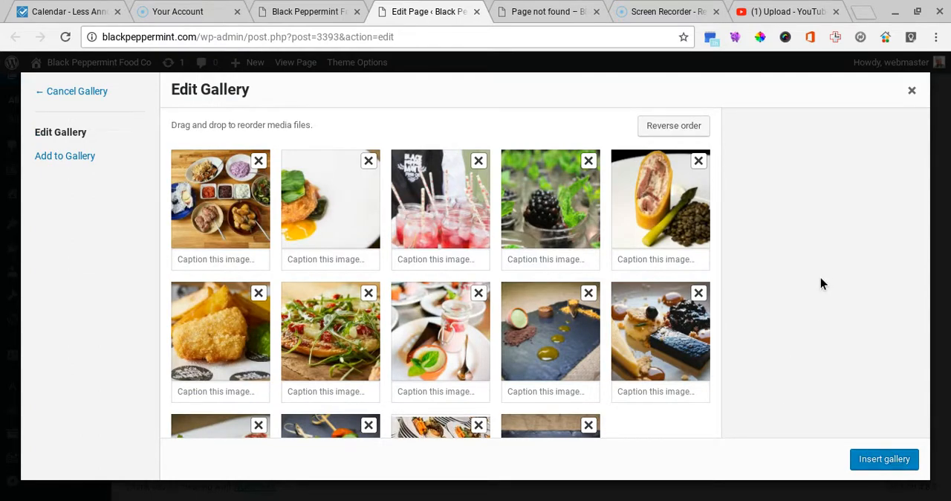
Step: Check the gallery's image set, insert it, and save the Masonry Gallery element
scroll(609, 333, "down", 3)
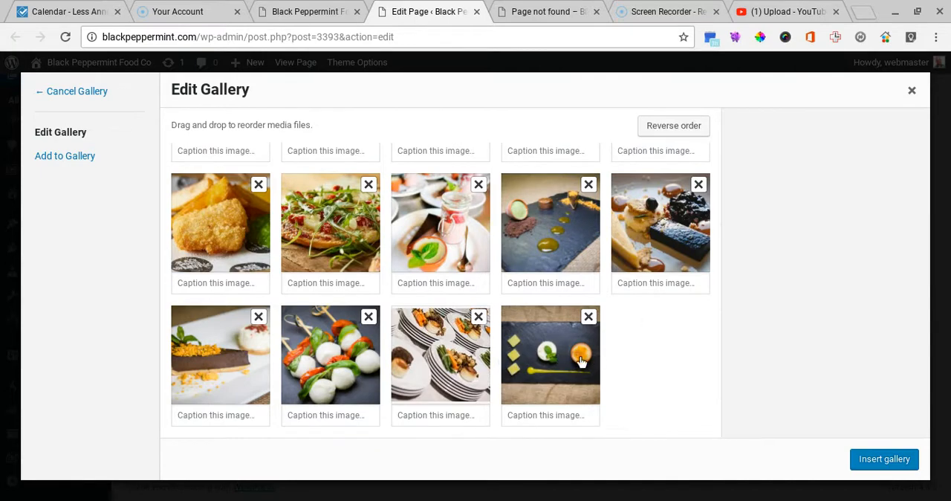
left_click(894, 459)
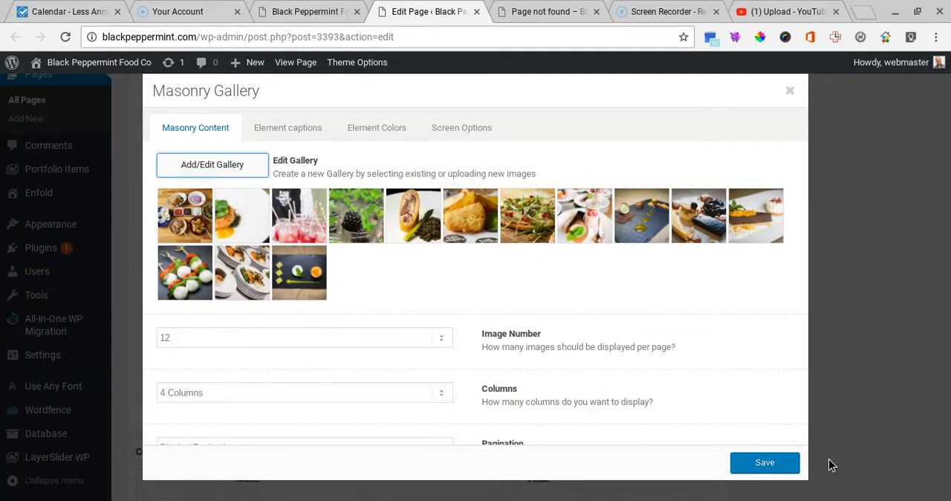
left_click(781, 463)
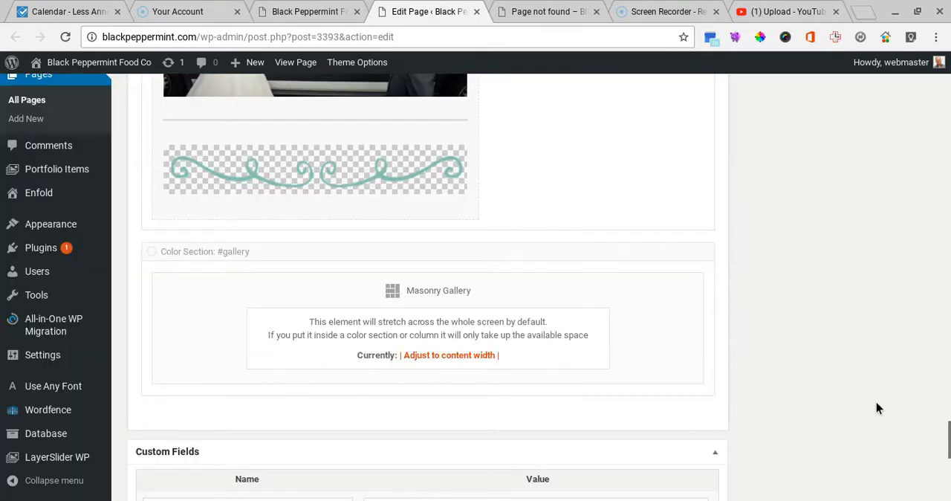
Step: Update the Home page to publish the added gallery images
scroll(882, 359, "up", 15)
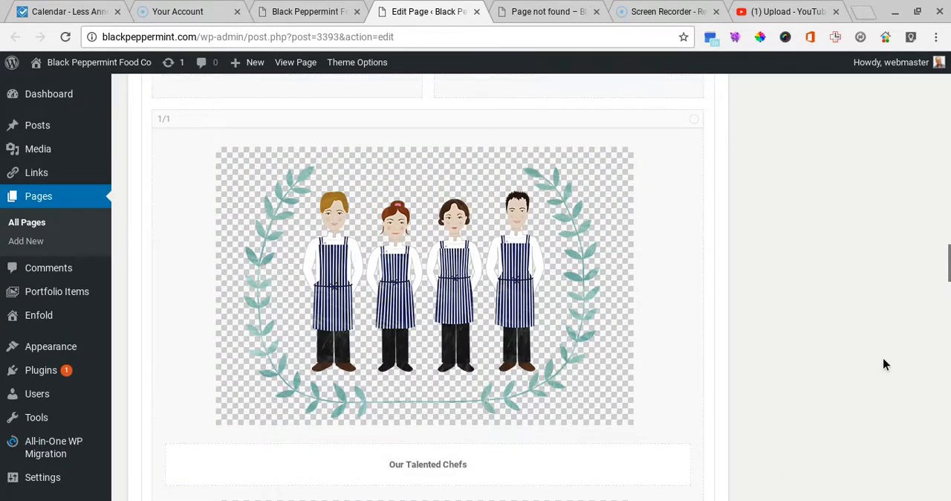
scroll(882, 364, "up", 15)
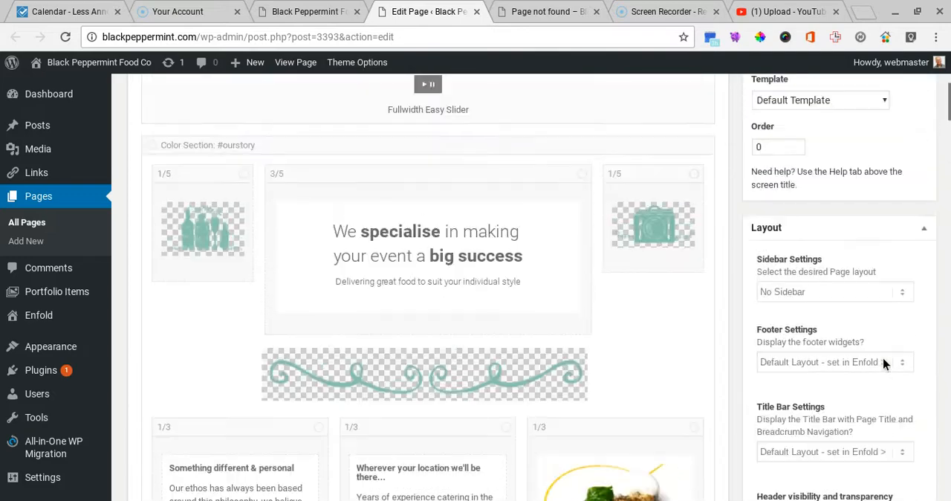
scroll(882, 357, "up", 5)
left_click(905, 296)
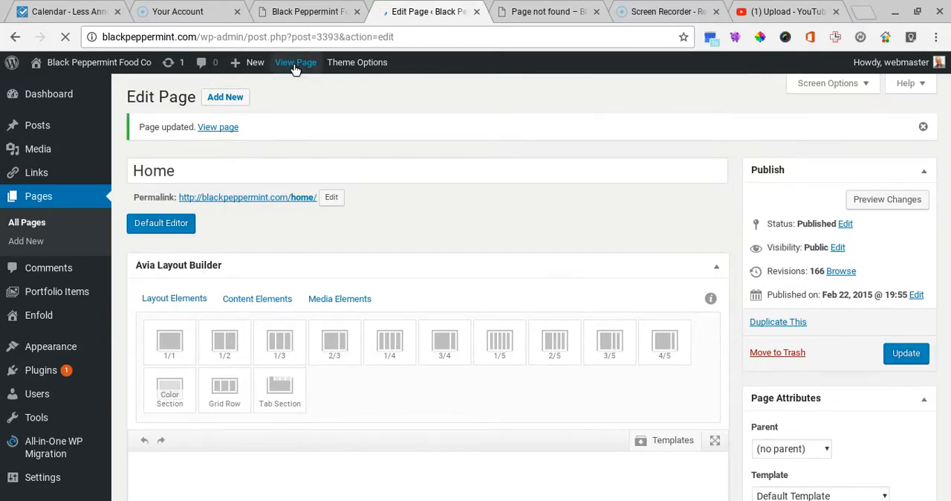
Step: View the live homepage and check the images and pagination of its masonry gallery
left_click(296, 65)
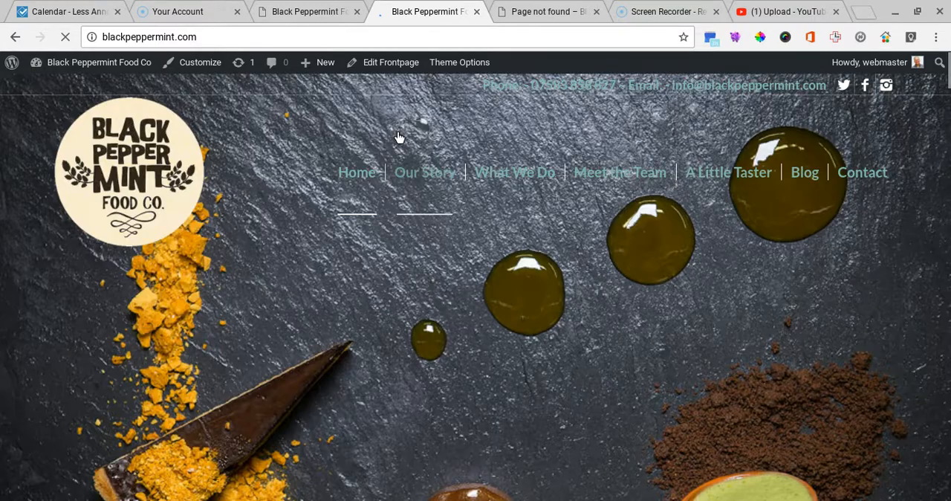
scroll(399, 136, "down", 3)
scroll(399, 136, "down", 20)
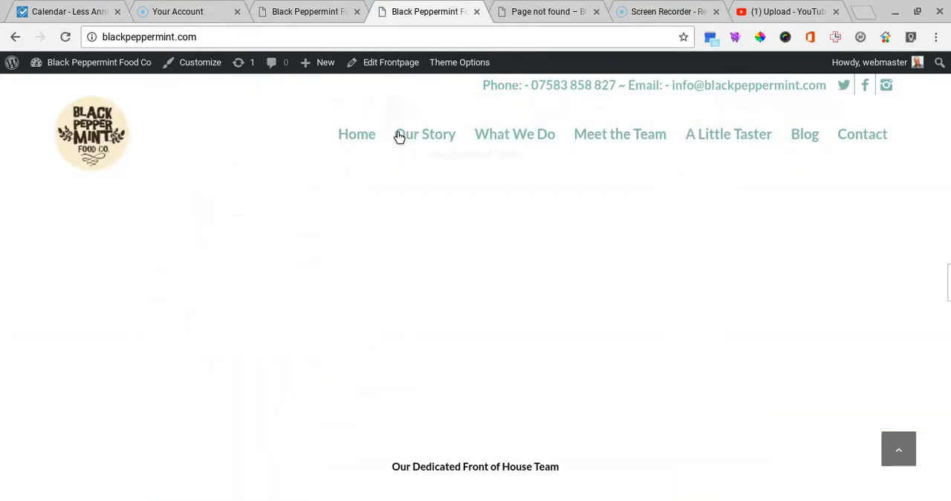
scroll(399, 135, "down", 15)
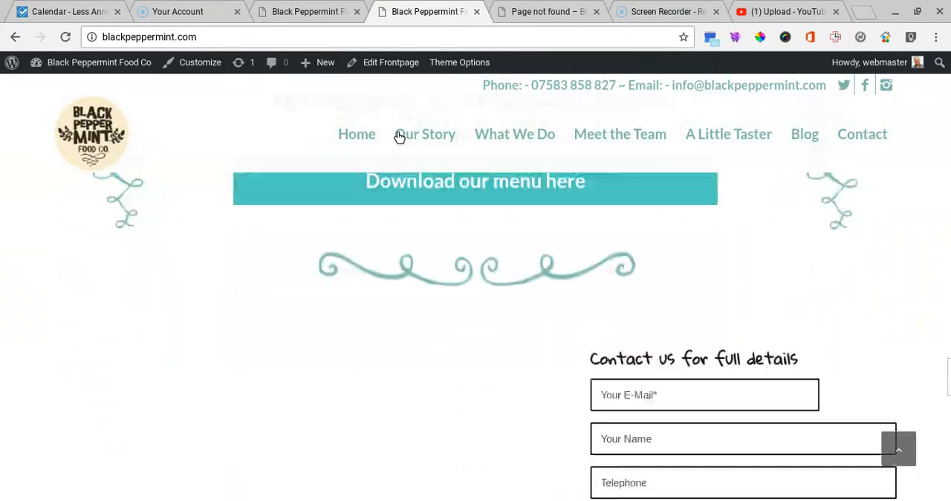
scroll(399, 136, "down", 8)
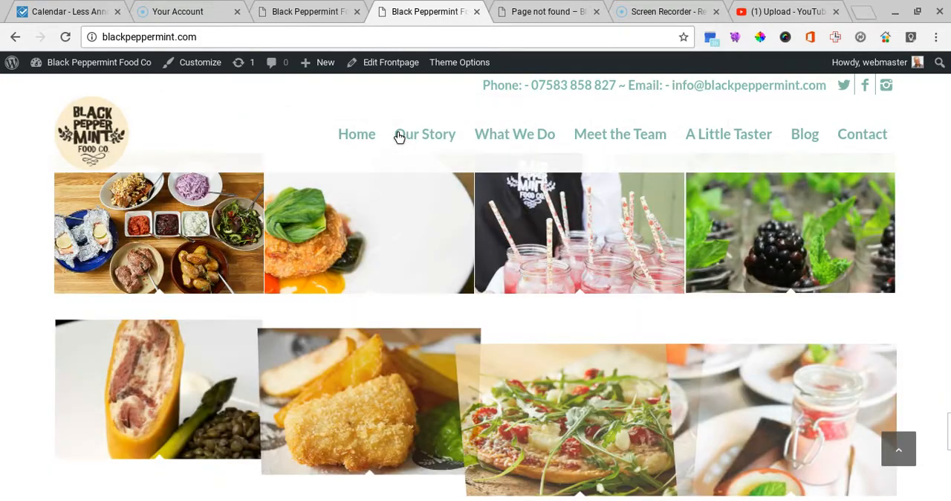
scroll(398, 136, "down", 3)
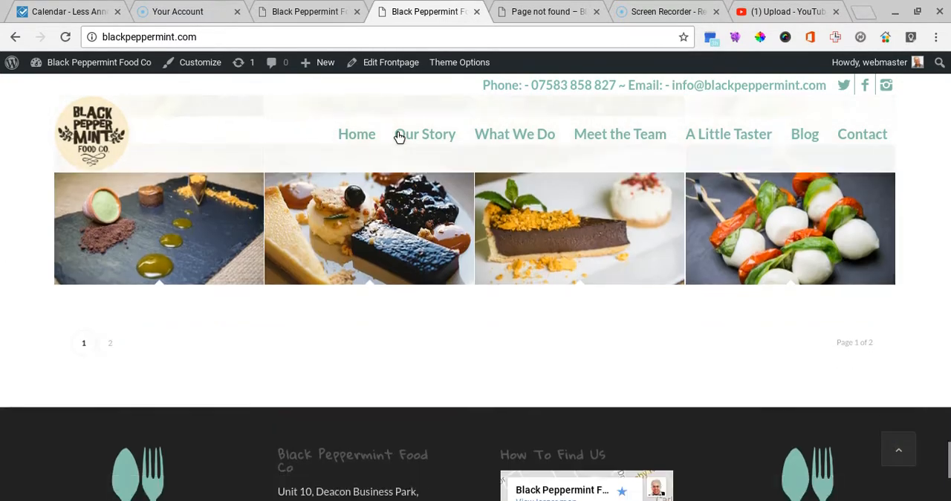
scroll(398, 136, "up", 2)
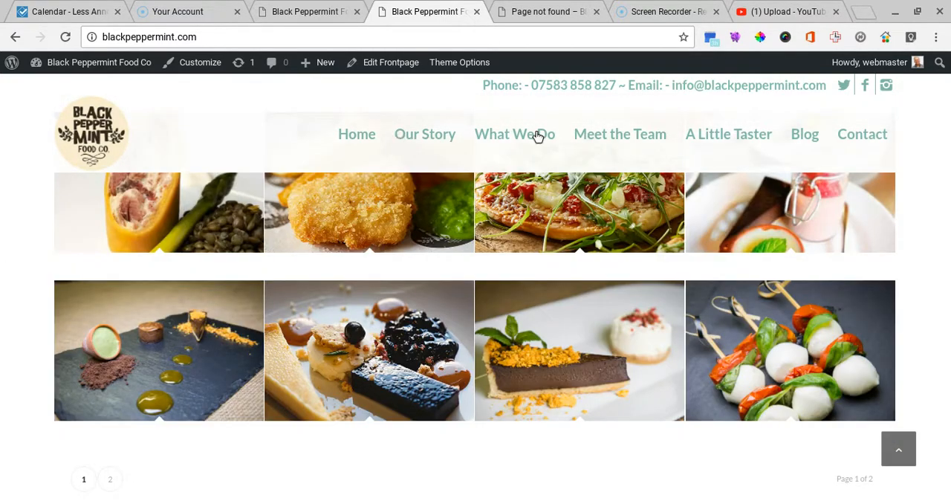
Step: Open the front page for editing in a new tab and locate the Masonry Gallery element in the #gallery section
left_click(398, 64)
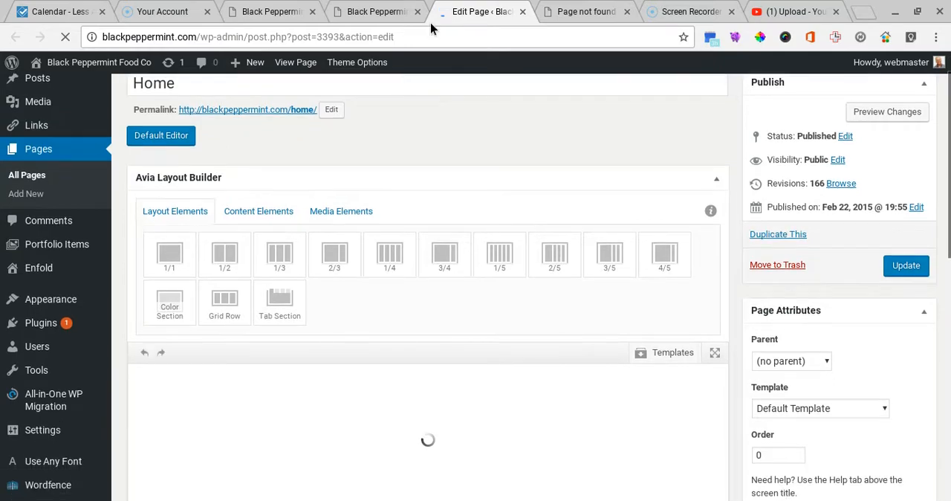
scroll(427, 144, "down", 3)
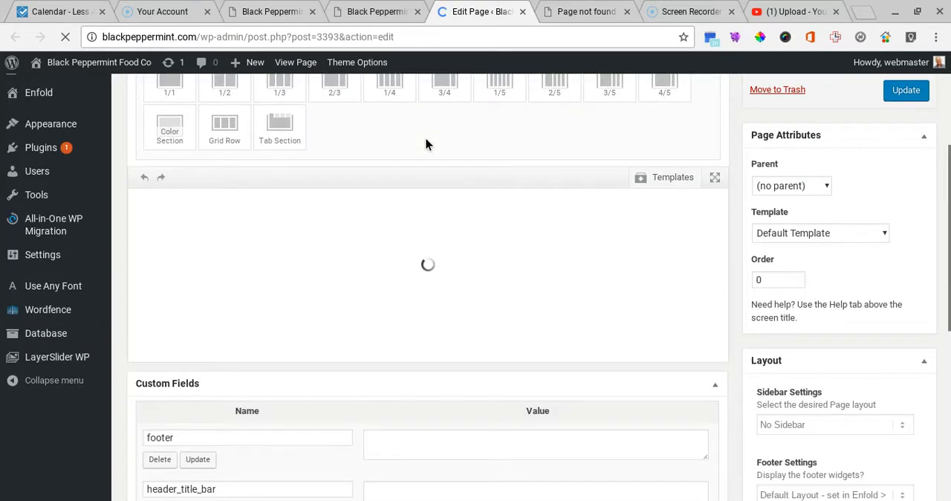
scroll(427, 144, "down", 2)
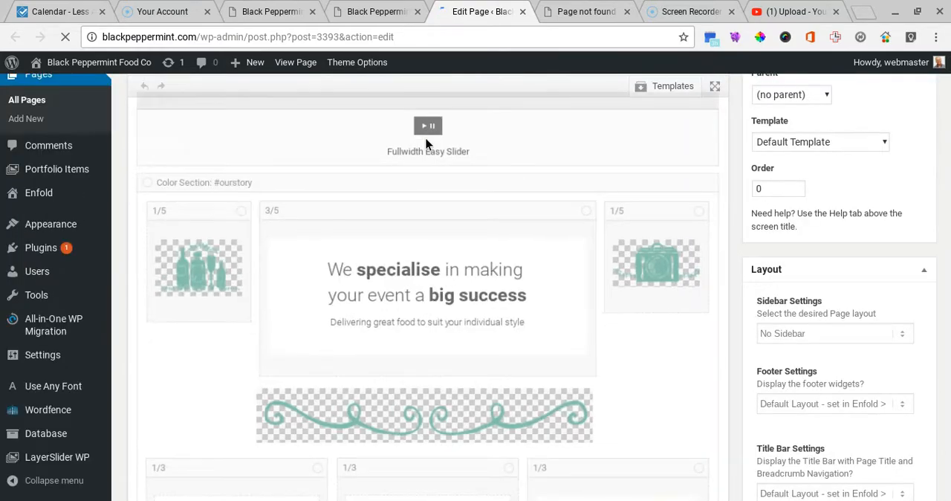
scroll(426, 141, "down", 20)
scroll(426, 140, "down", 20)
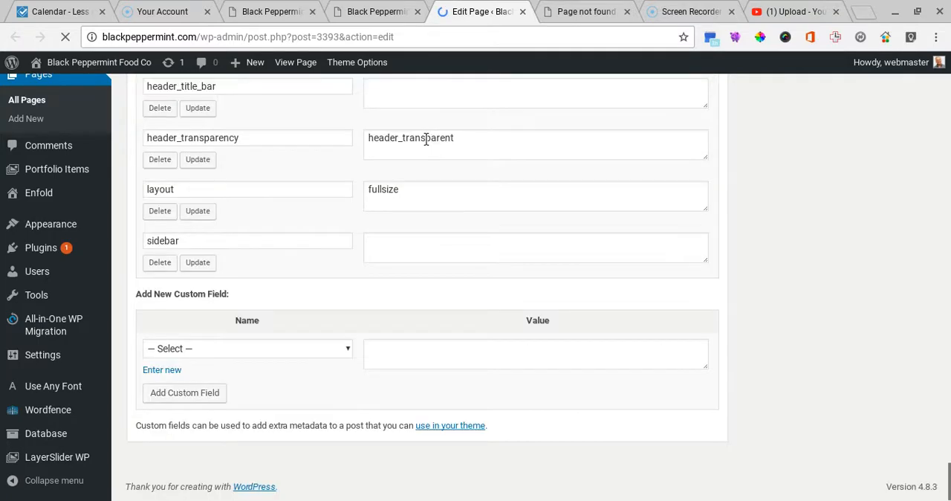
scroll(426, 141, "up", 15)
scroll(420, 223, "down", 3)
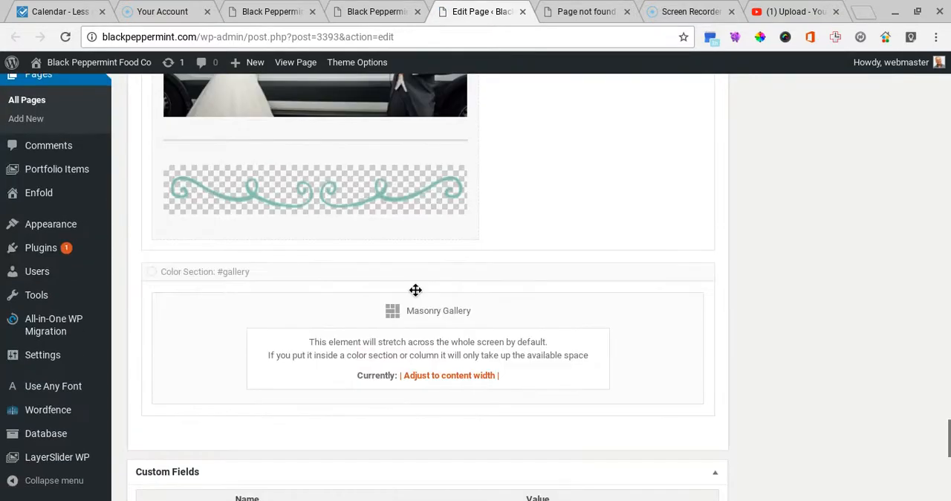
Step: Set the Masonry Gallery's Image Number to 14 and save the element
left_click(413, 317)
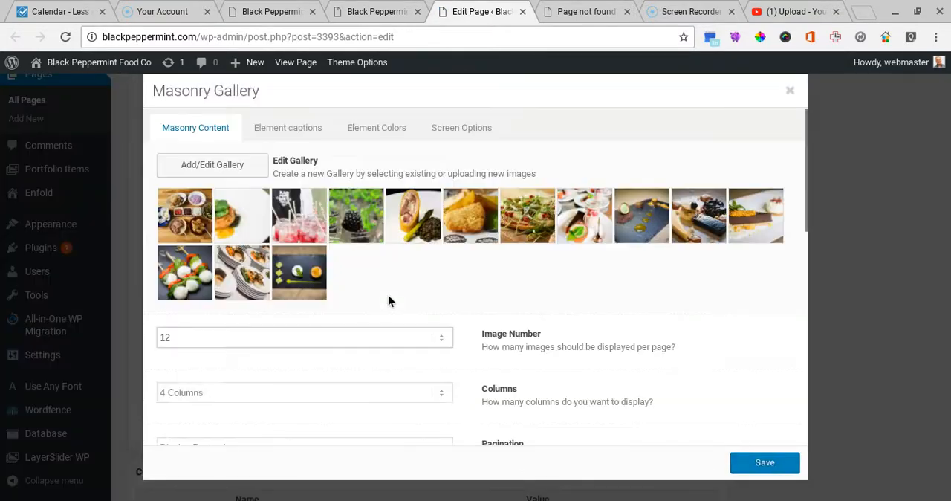
scroll(403, 303, "down", 1)
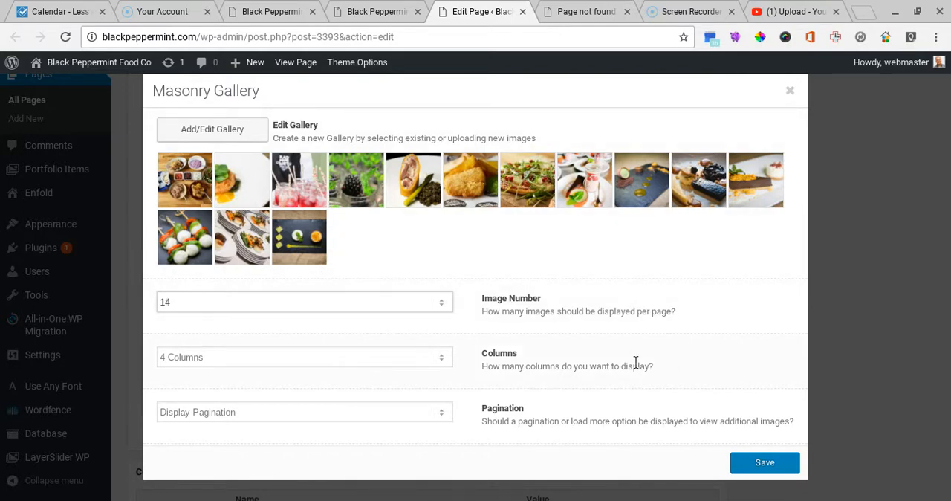
left_click(761, 465)
Step: Update the Home page with the new image number and open the live site
scroll(830, 339, "up", 1)
scroll(829, 334, "up", 15)
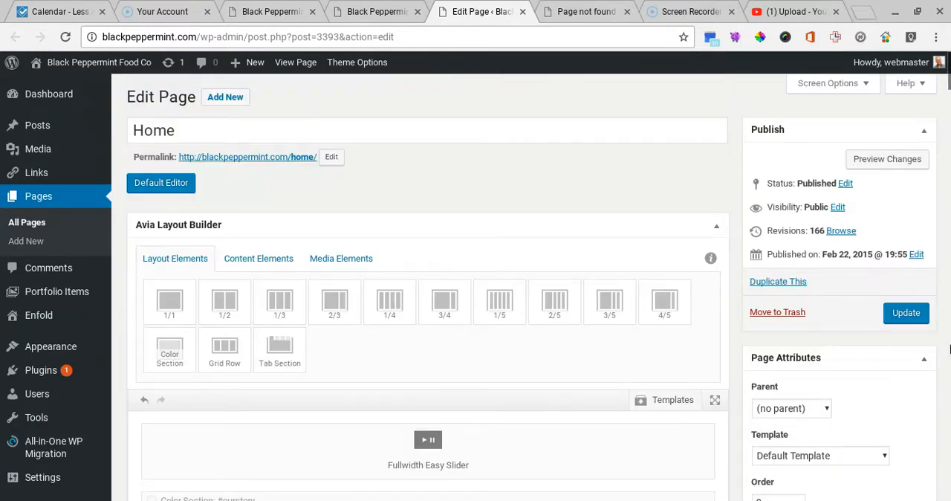
left_click(891, 313)
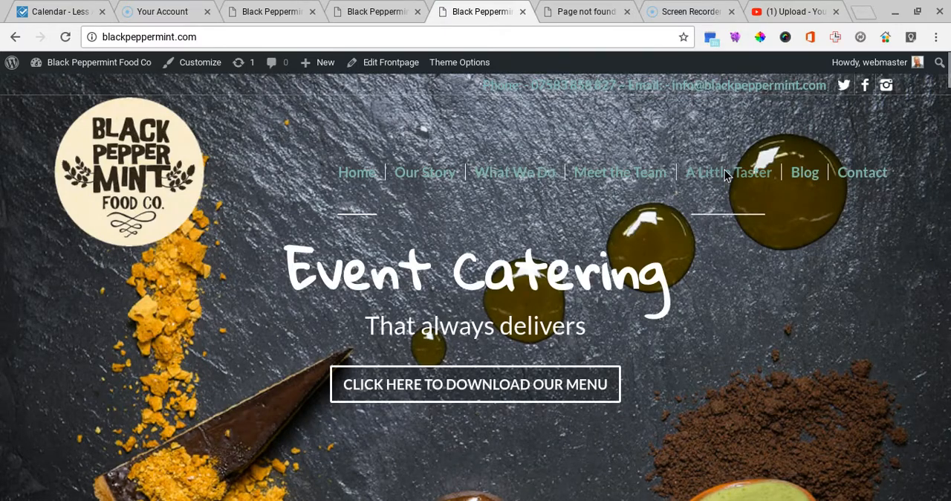
Step: Go to the live site's A Little Taster section and check which images the gallery displays
left_click(724, 172)
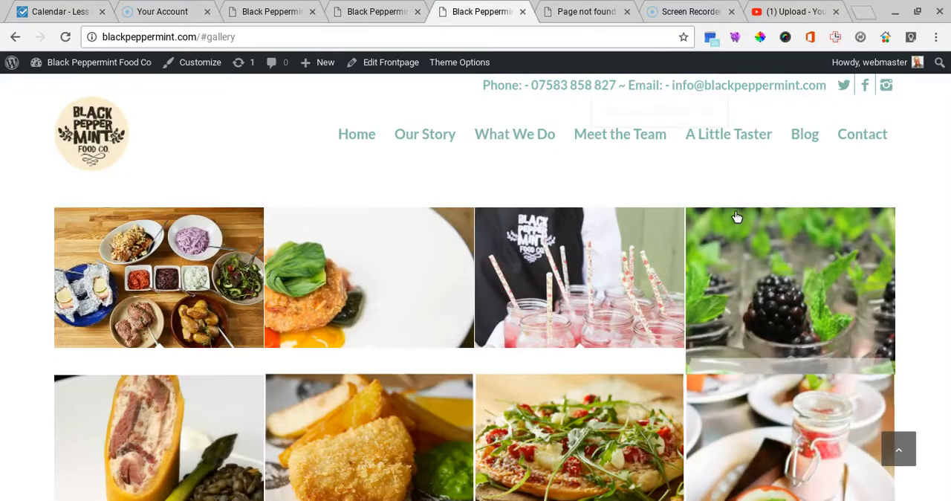
scroll(735, 216, "down", 5)
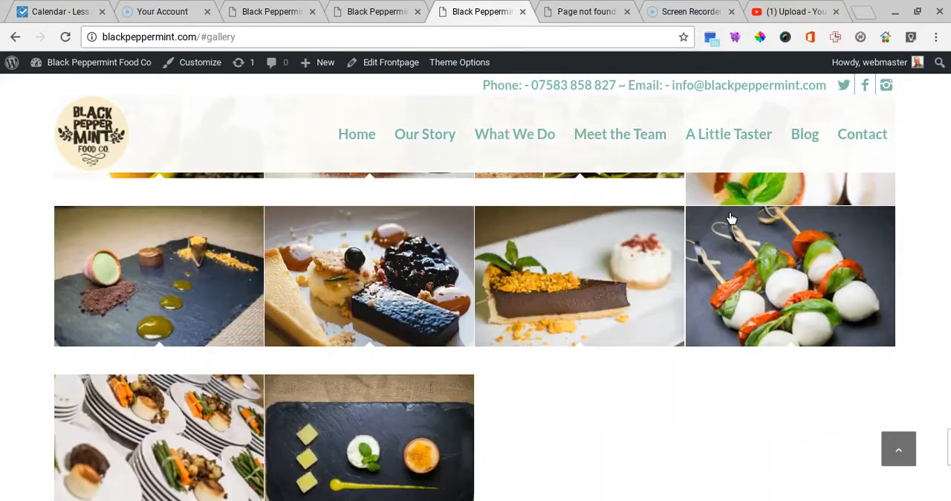
Step: Look over all rows of the live gallery and check how completely the last row is filled
scroll(732, 218, "down", 1)
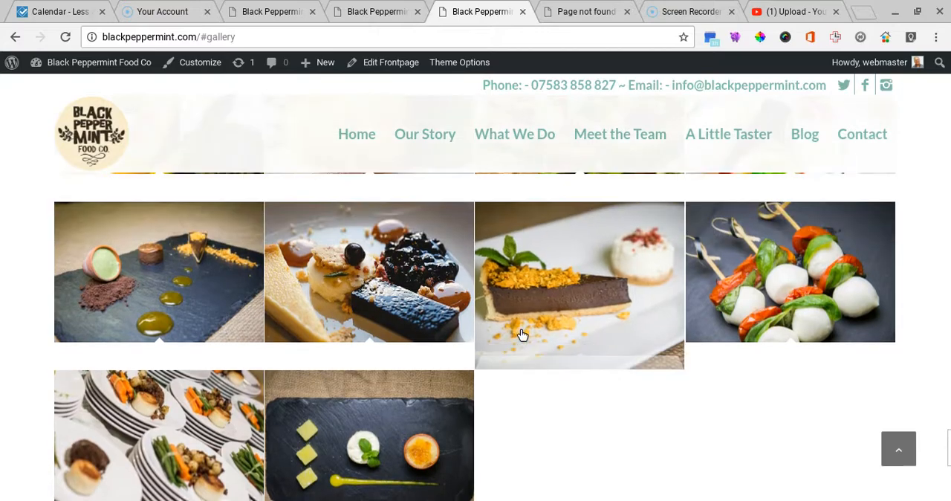
scroll(522, 335, "up", 4)
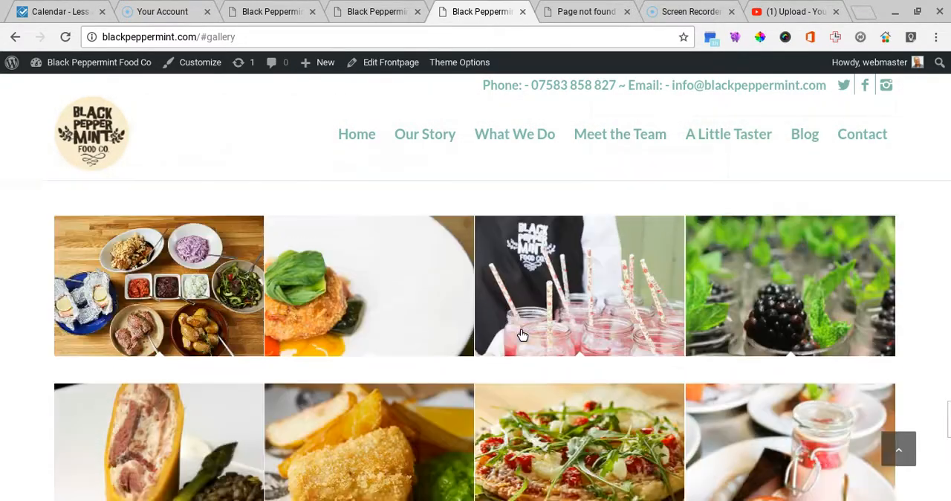
scroll(522, 335, "down", 2)
scroll(522, 335, "down", 1)
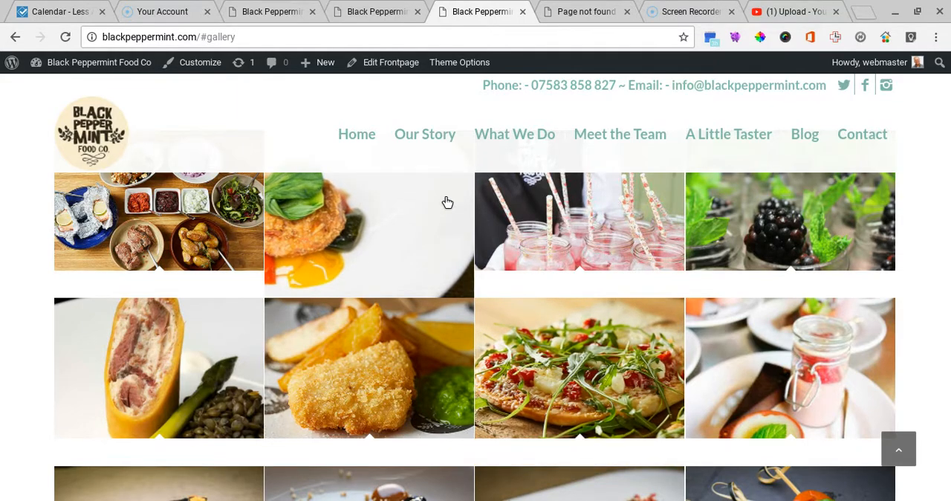
scroll(446, 200, "up", 4)
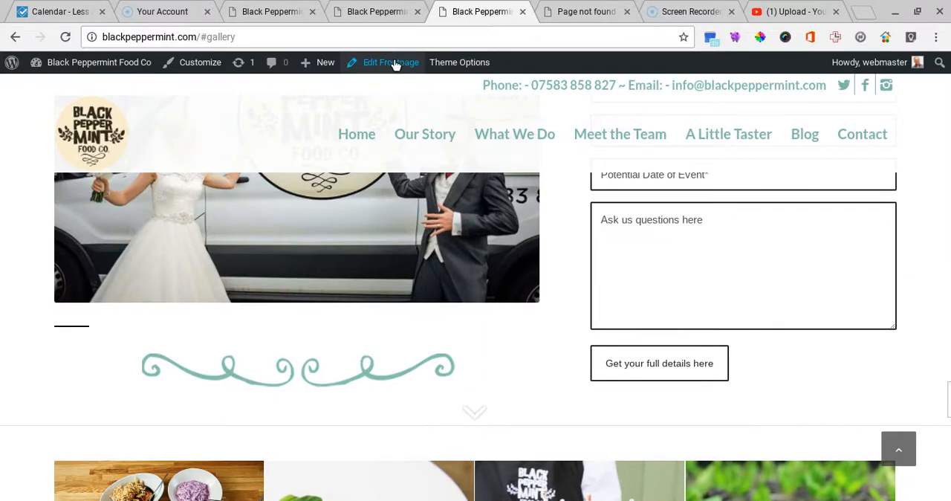
Step: Open the front page for editing in a new tab and open the settings of the #gallery section's Masonry Gallery element
left_click(394, 63)
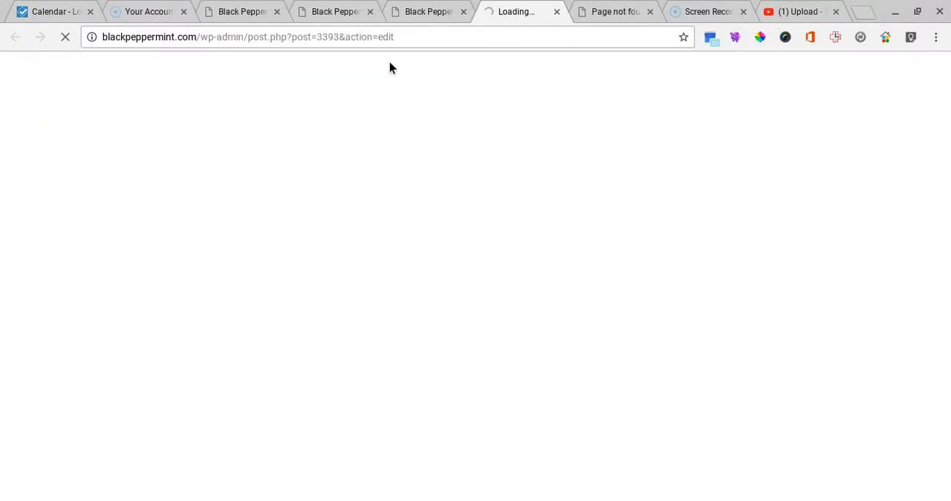
scroll(476, 263, "down", 2)
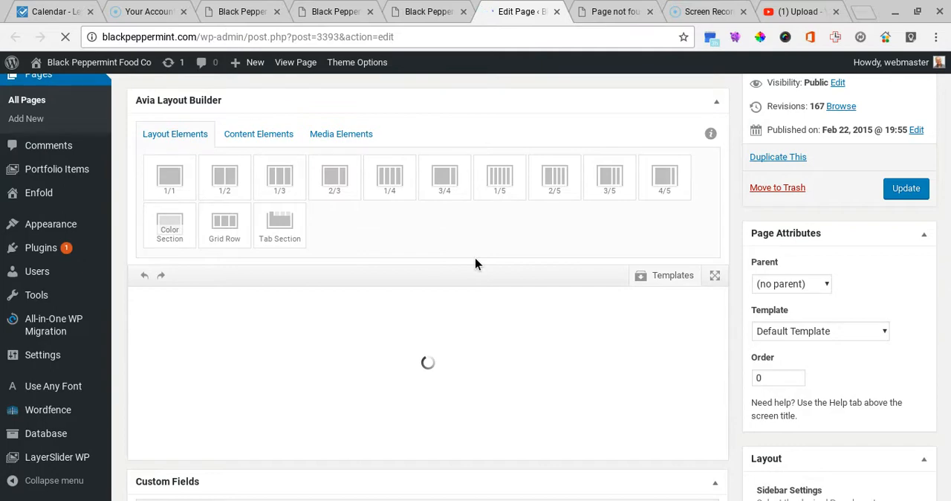
scroll(476, 264, "down", 1)
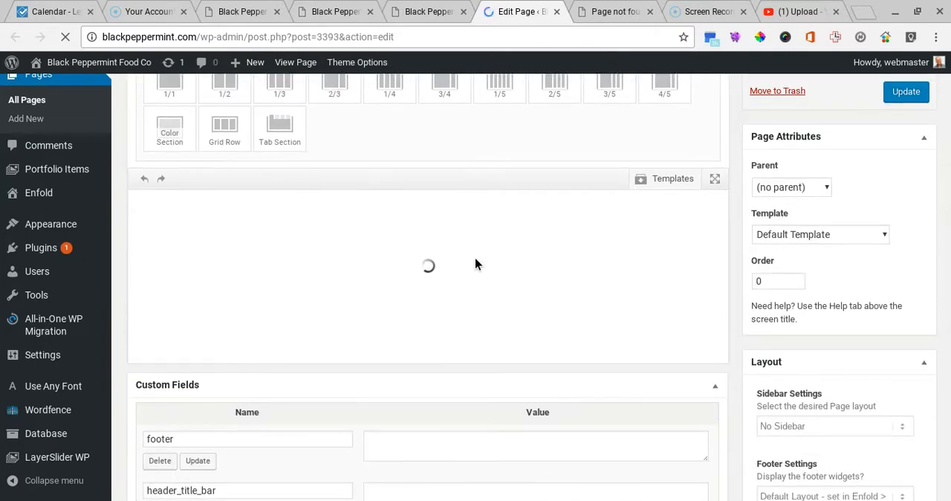
scroll(476, 264, "down", 10)
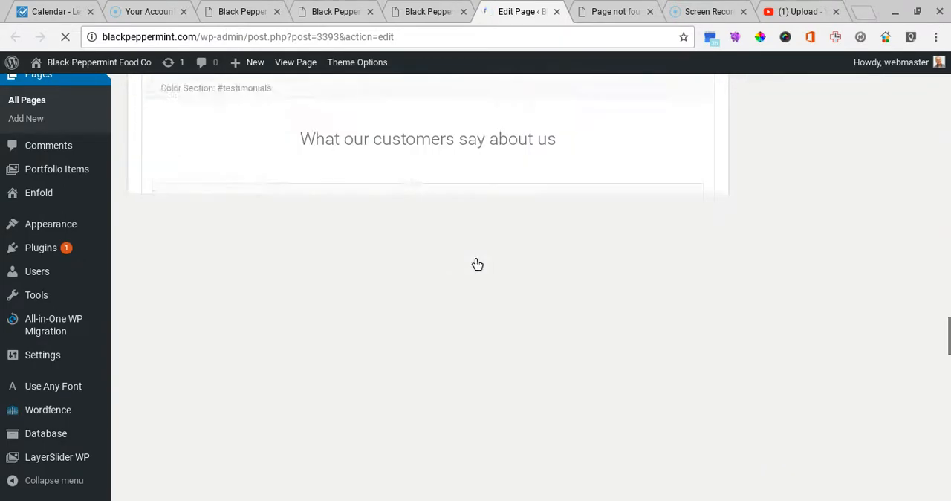
scroll(475, 259, "down", 15)
scroll(475, 260, "up", 8)
scroll(472, 264, "down", 1)
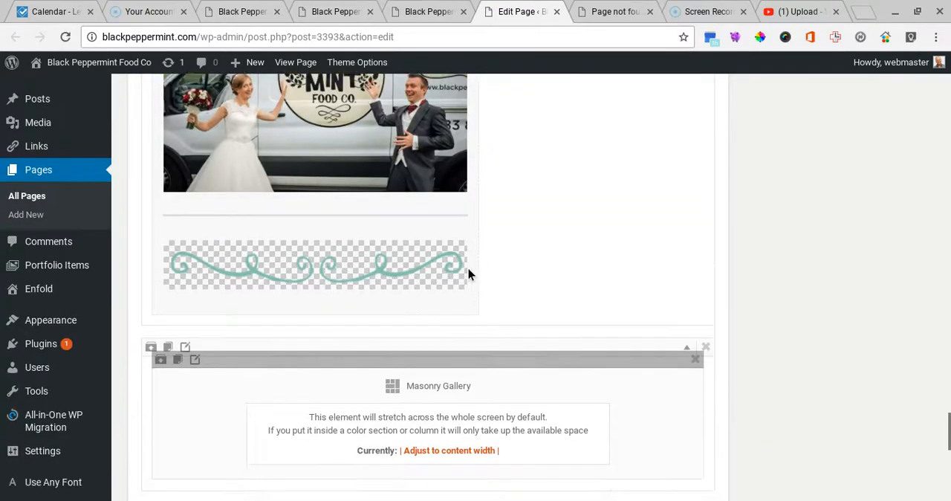
scroll(467, 274, "down", 1)
left_click(439, 371)
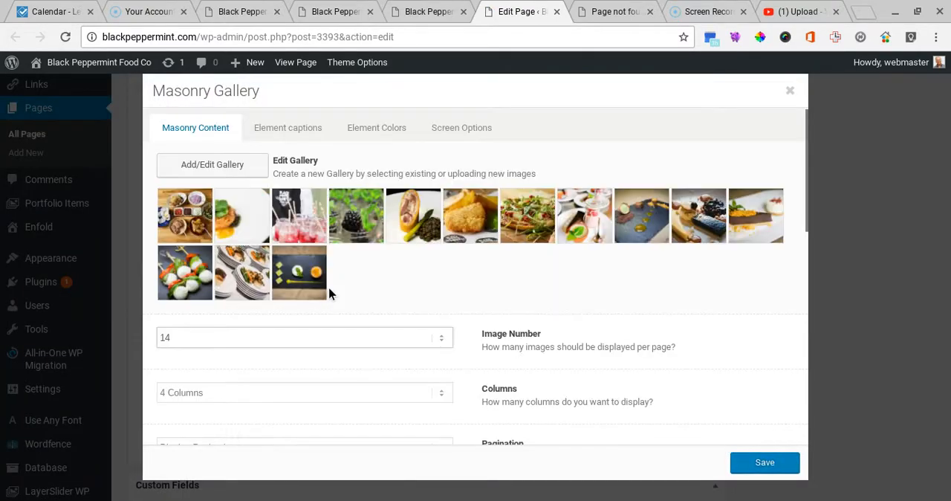
Step: Remove the last two images, the stacked plates and the slate dessert platter, from the gallery and insert the edited gallery
left_click(207, 164)
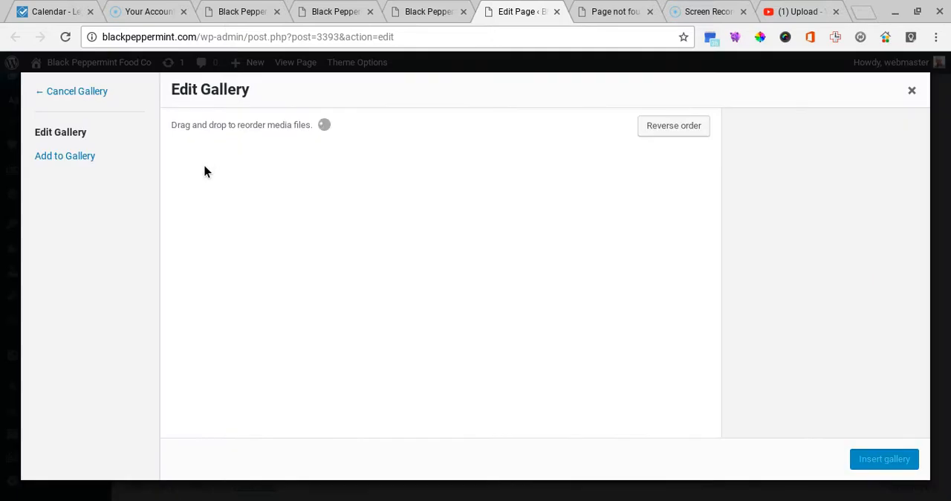
scroll(505, 365, "down", 2)
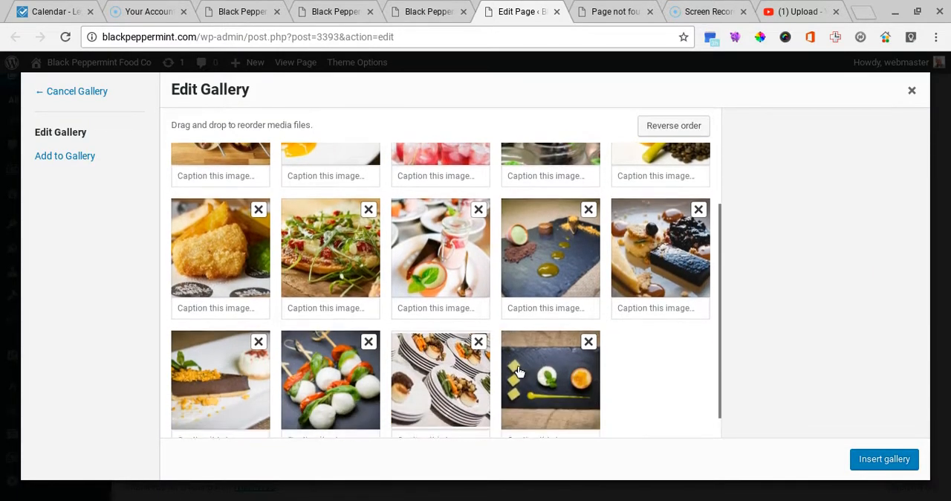
left_click(588, 343)
left_click(479, 341)
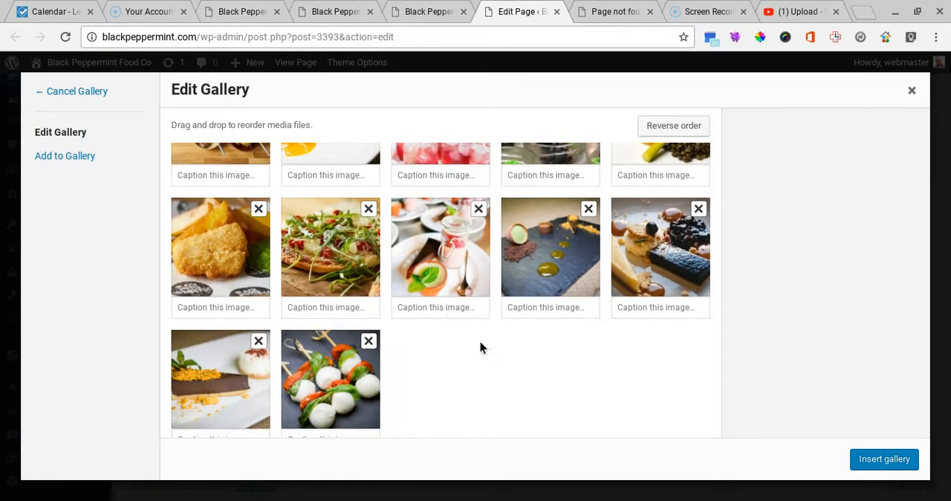
left_click(881, 458)
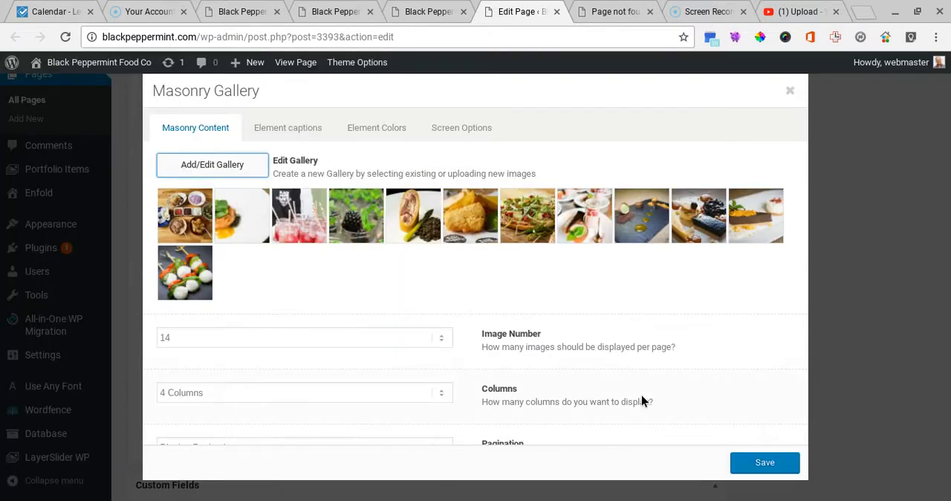
Step: Set the Masonry Gallery's Image Number to 12 and save the element
left_click(384, 342)
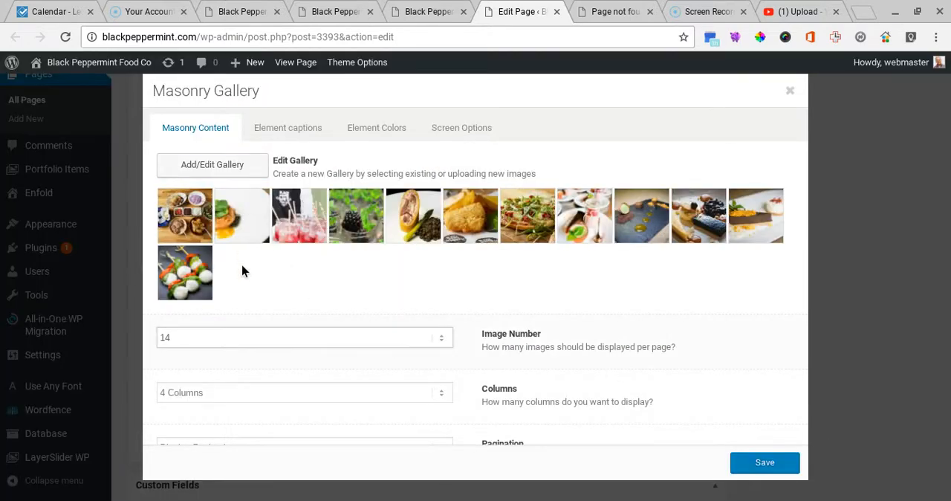
key("Up")
key("Up")
scroll(573, 335, "down", 1)
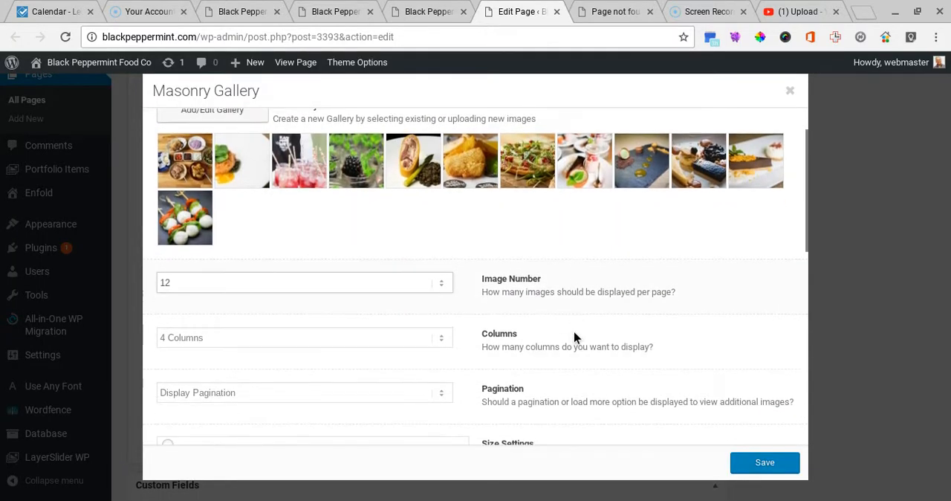
left_click(765, 462)
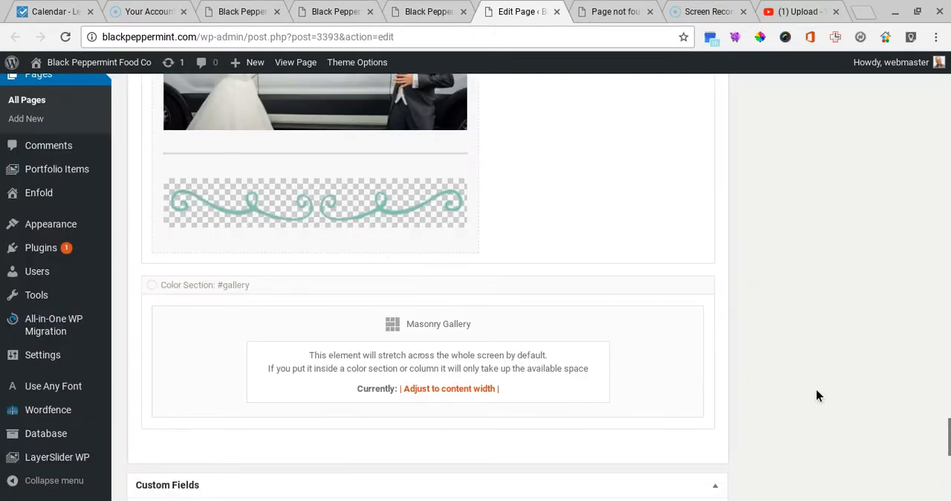
Step: Update the Home page with the shortened gallery
scroll(821, 360, "up", 15)
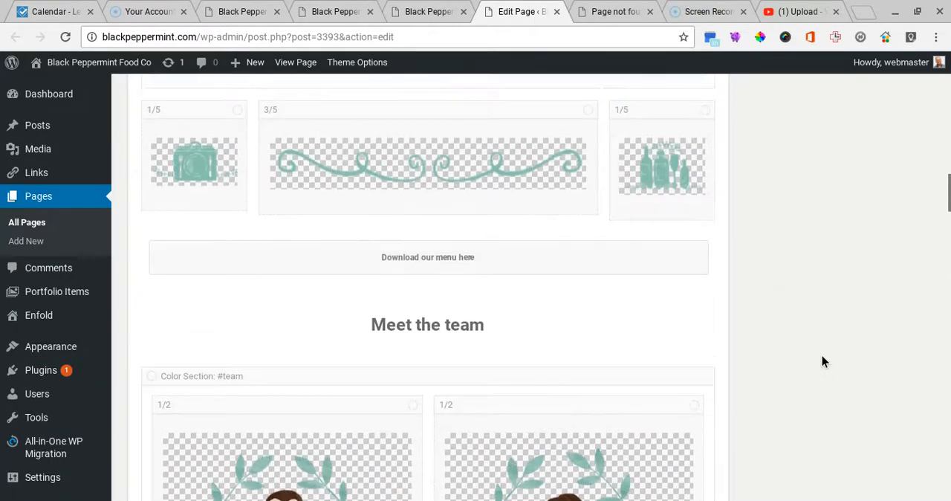
scroll(821, 361, "up", 20)
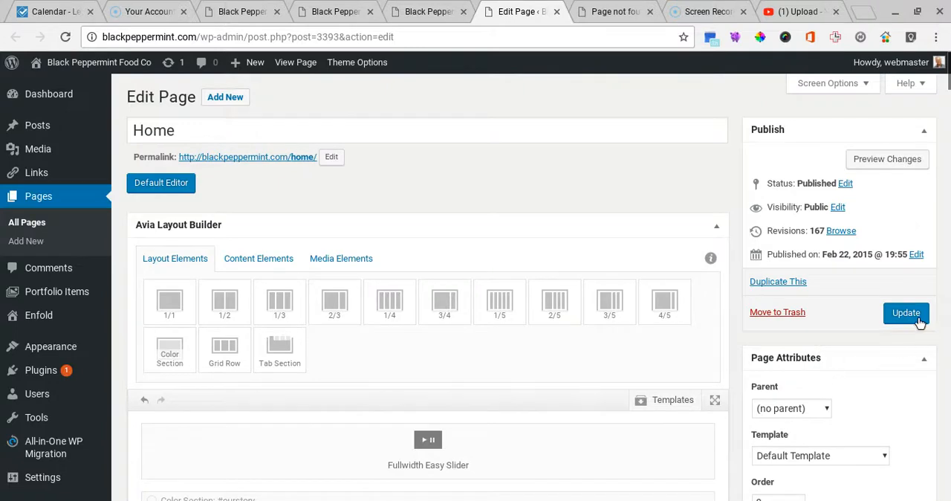
left_click(907, 315)
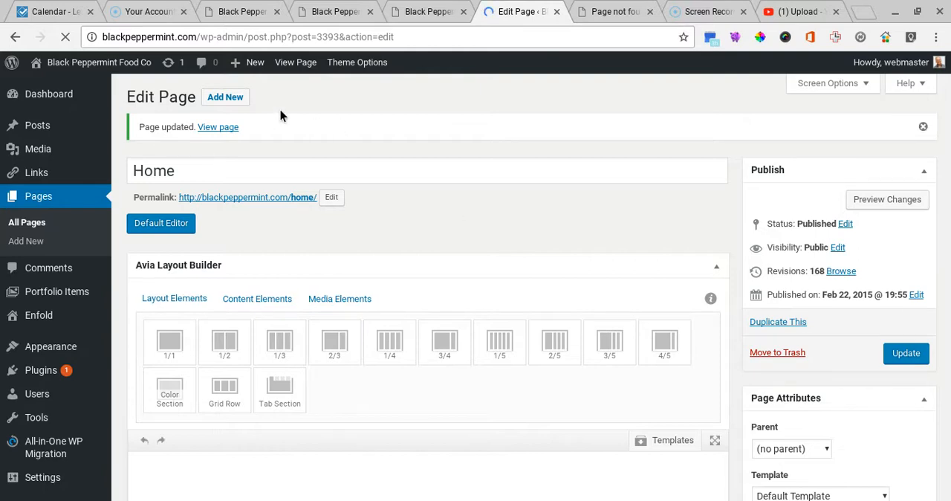
Step: View the live page and check how the gallery's images fill its rows
left_click(296, 64)
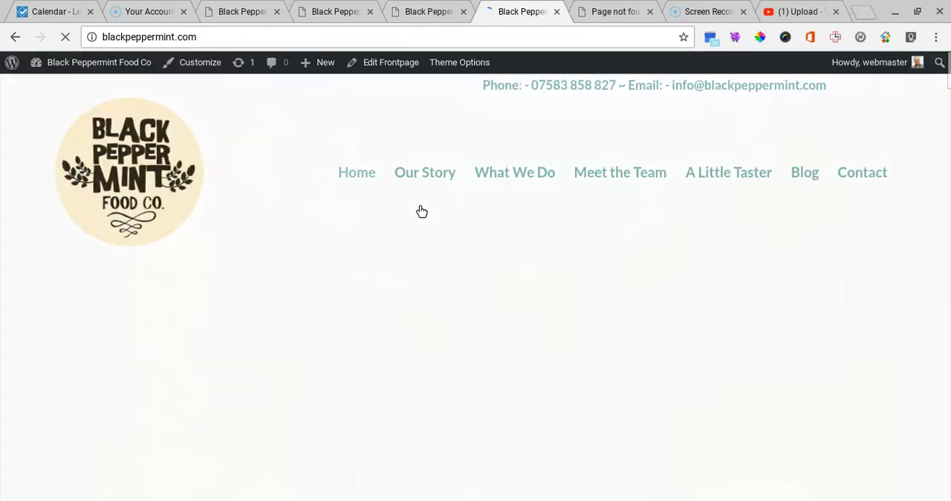
scroll(489, 280, "down", 20)
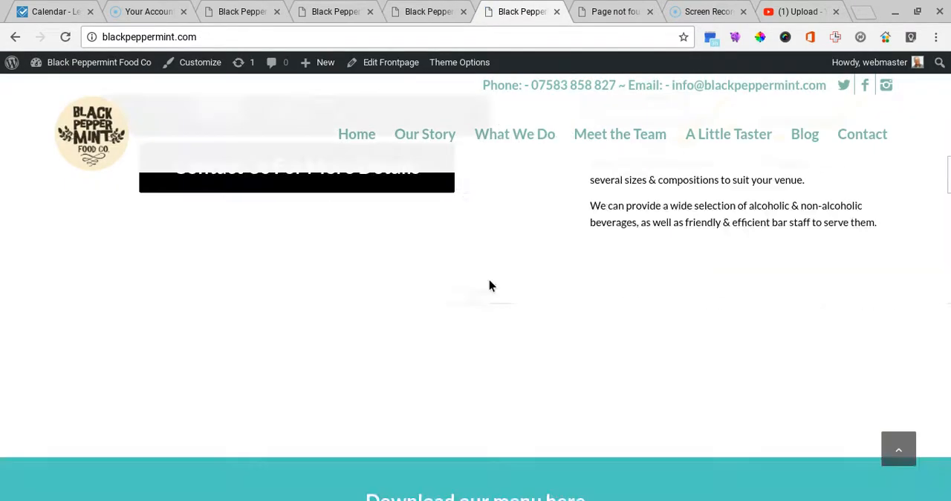
scroll(488, 281, "down", 5)
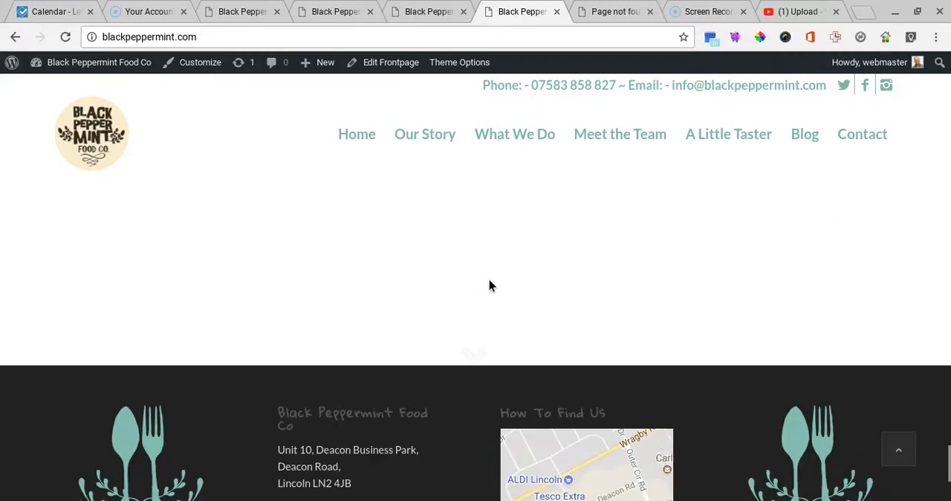
scroll(488, 281, "up", 10)
scroll(489, 285, "down", 6)
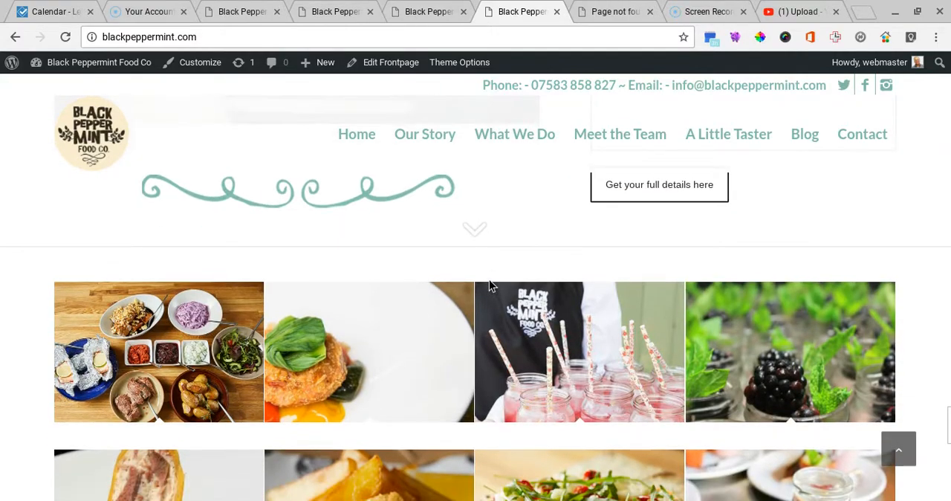
scroll(486, 310, "up", 5)
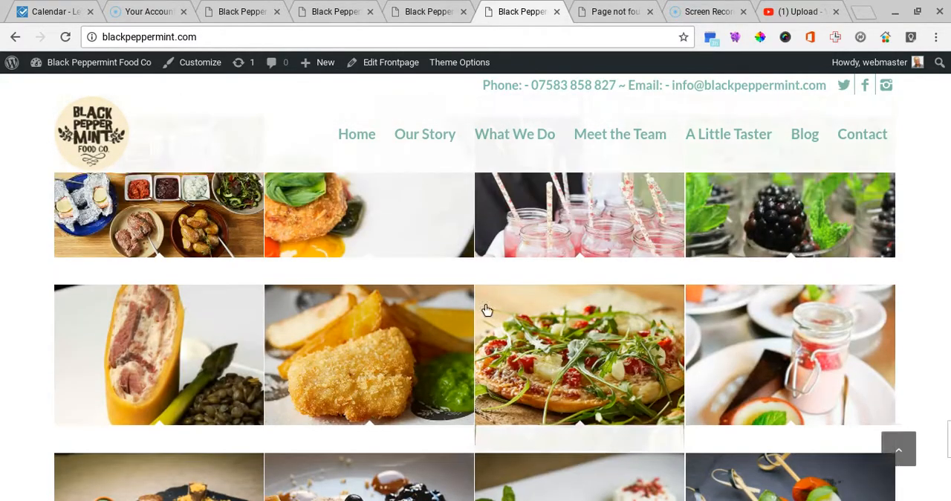
scroll(396, 320, "up", 1)
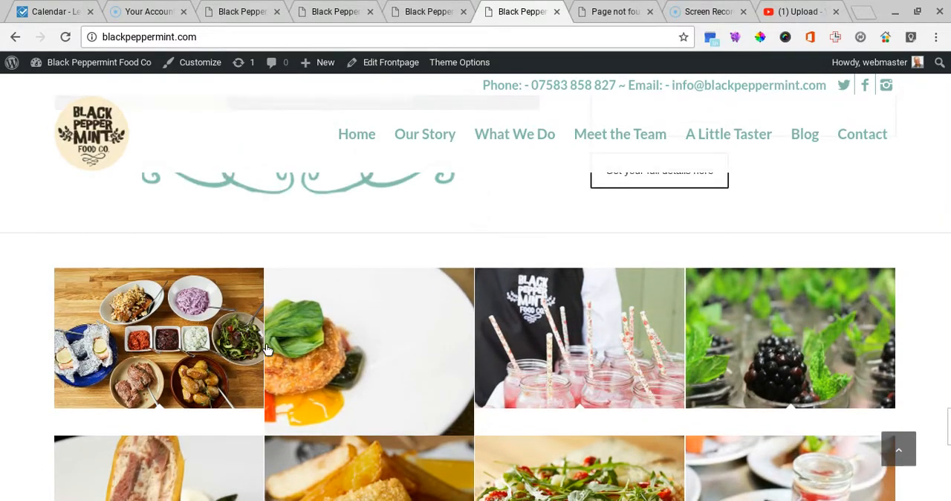
Step: Enlarge the gallery's first image, the table of dishes, and page forward through the full set and on to the drinks photo
left_click(162, 352)
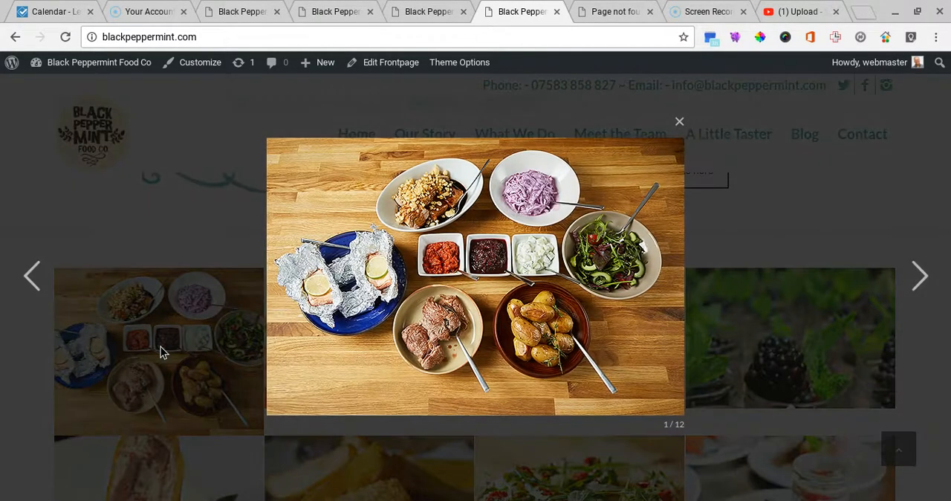
left_click(919, 276)
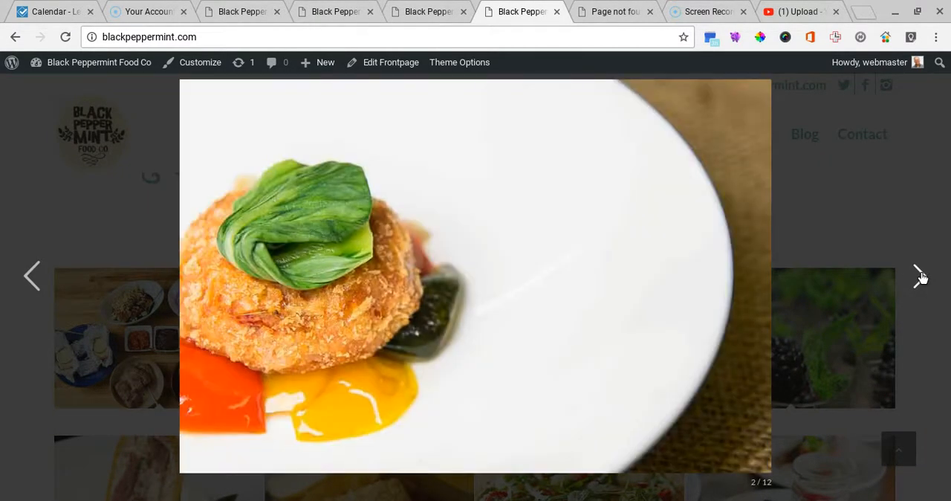
left_click(919, 276)
left_click(920, 276)
left_click(919, 276)
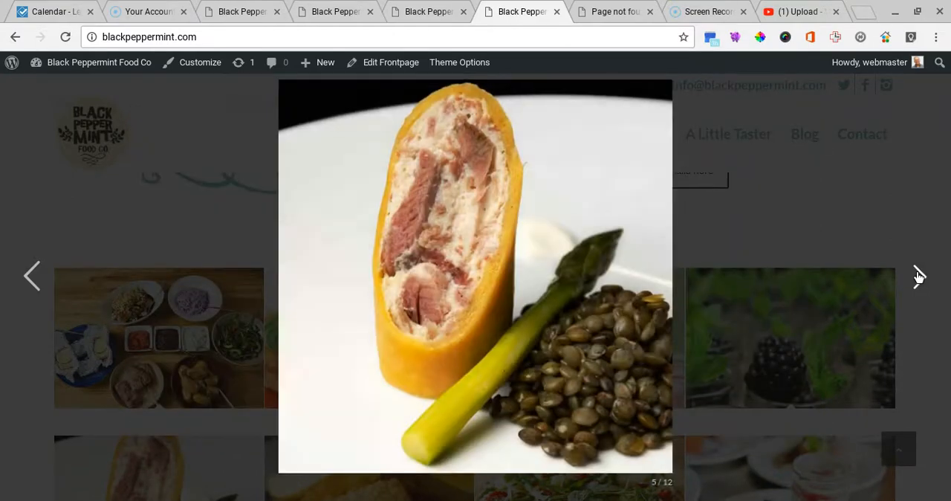
left_click(919, 276)
left_click(916, 269)
left_click(916, 269)
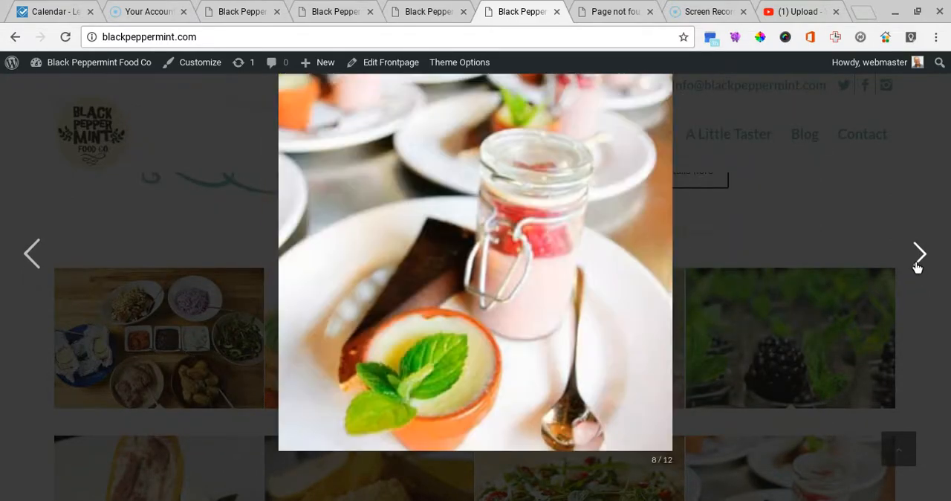
left_click(918, 268)
left_click(916, 268)
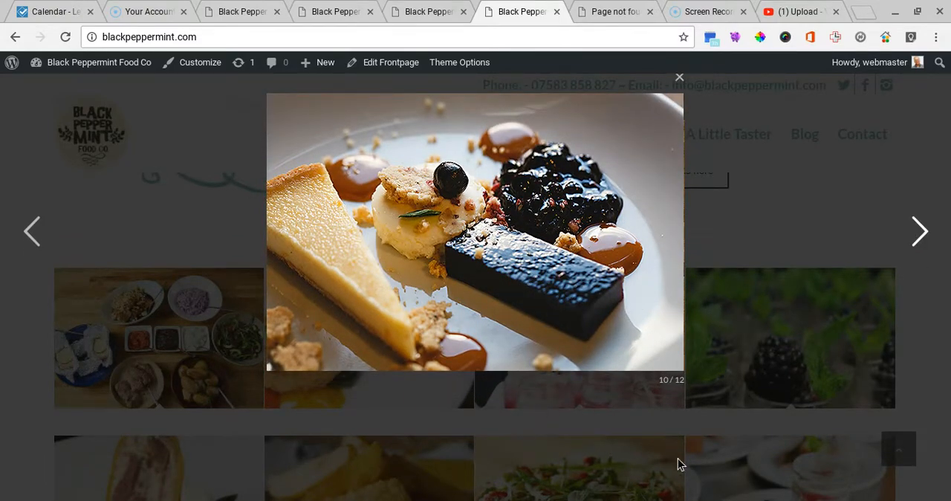
left_click(923, 236)
left_click(920, 247)
left_click(920, 254)
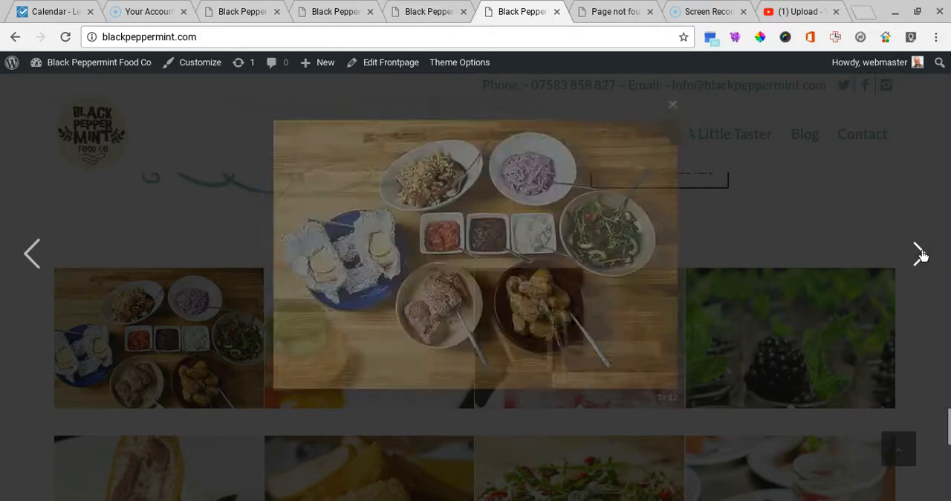
left_click(921, 254)
left_click(920, 254)
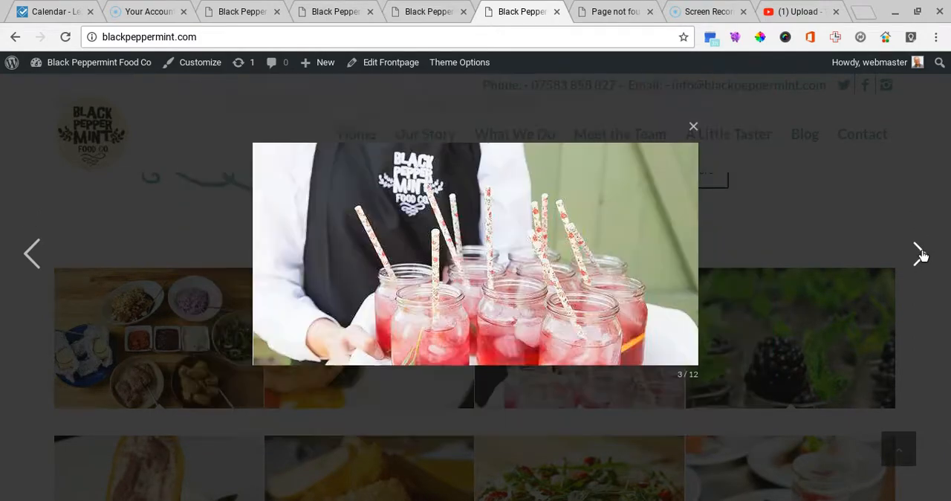